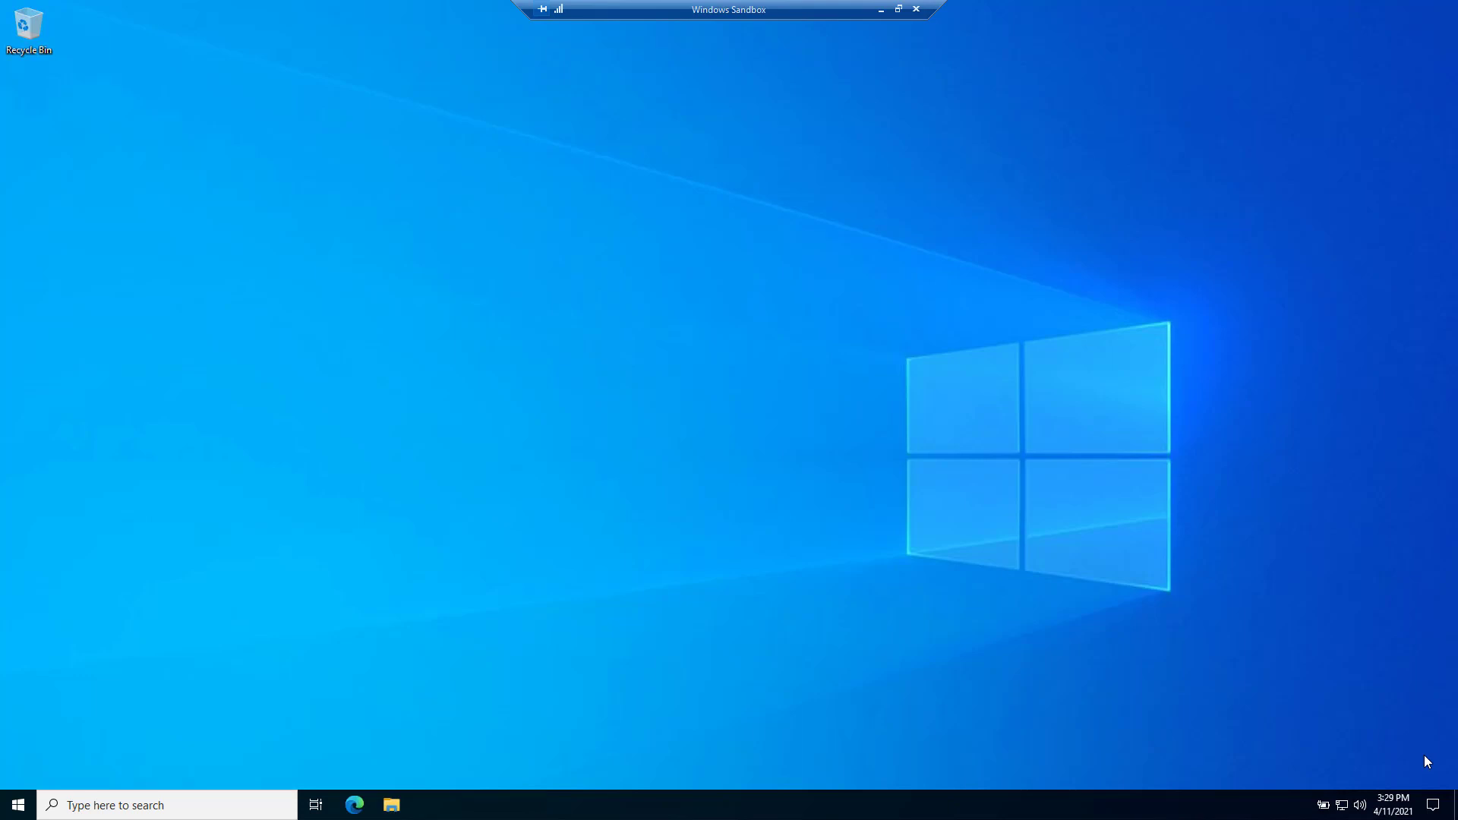
Open Microsoft Edge, search the web for "qbittorrent" and maximize the browser window
{"action": "left_click", "coordinate": [355, 804]}
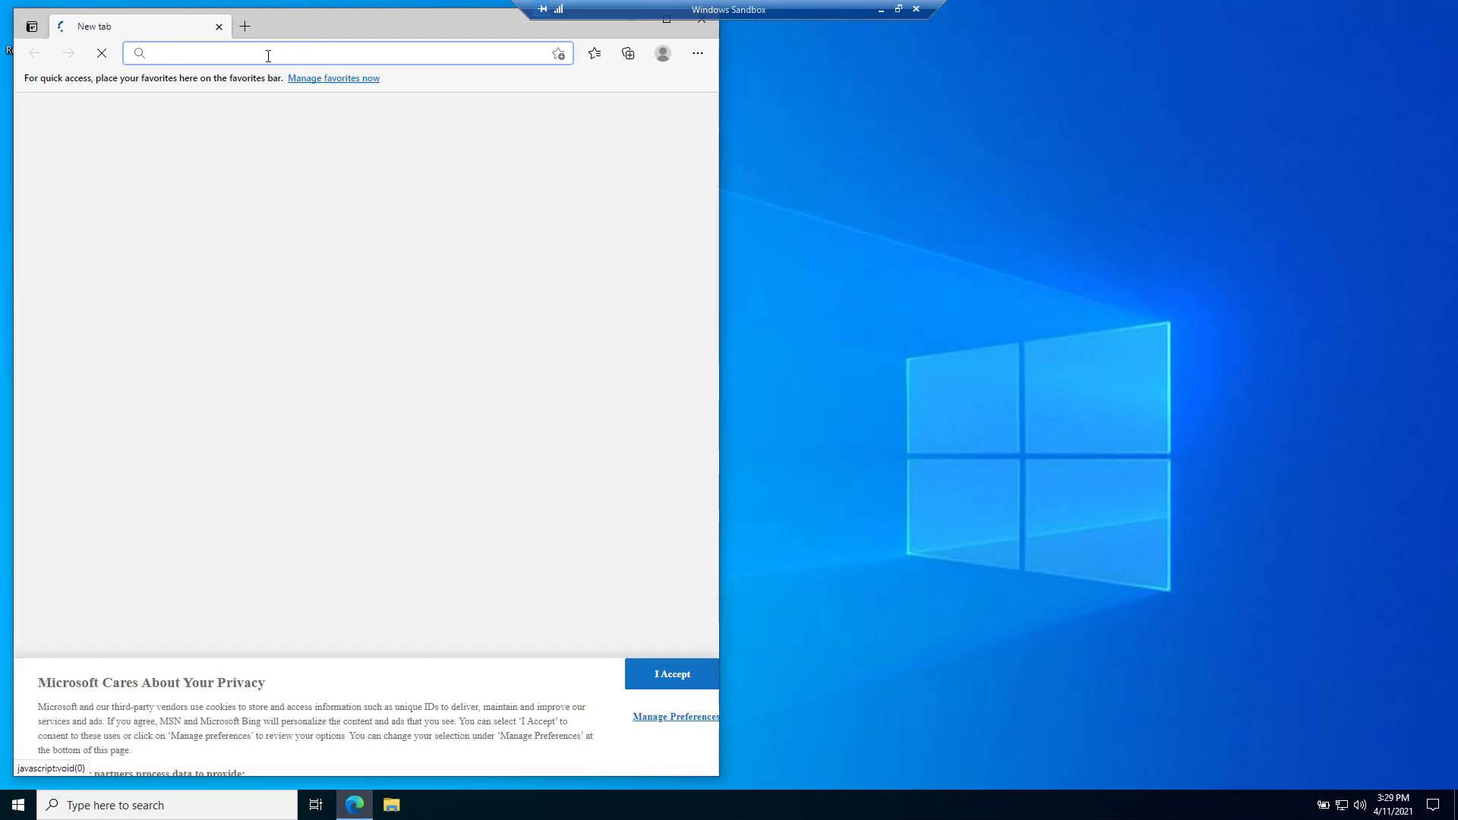
{"action": "type", "text": "qbi"}
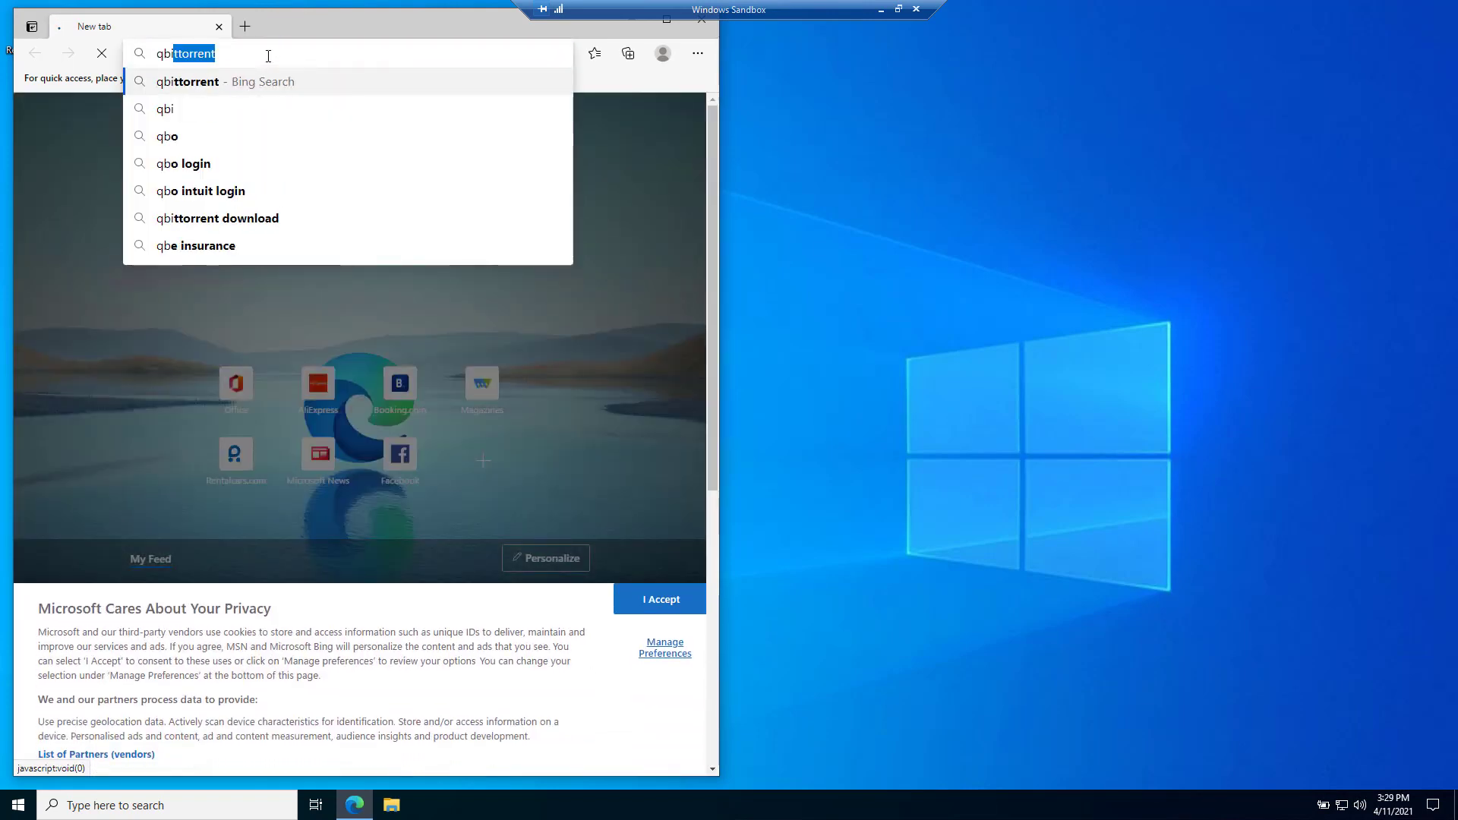
{"action": "type", "text": "ttorrent"}
{"action": "key", "text": "Return"}
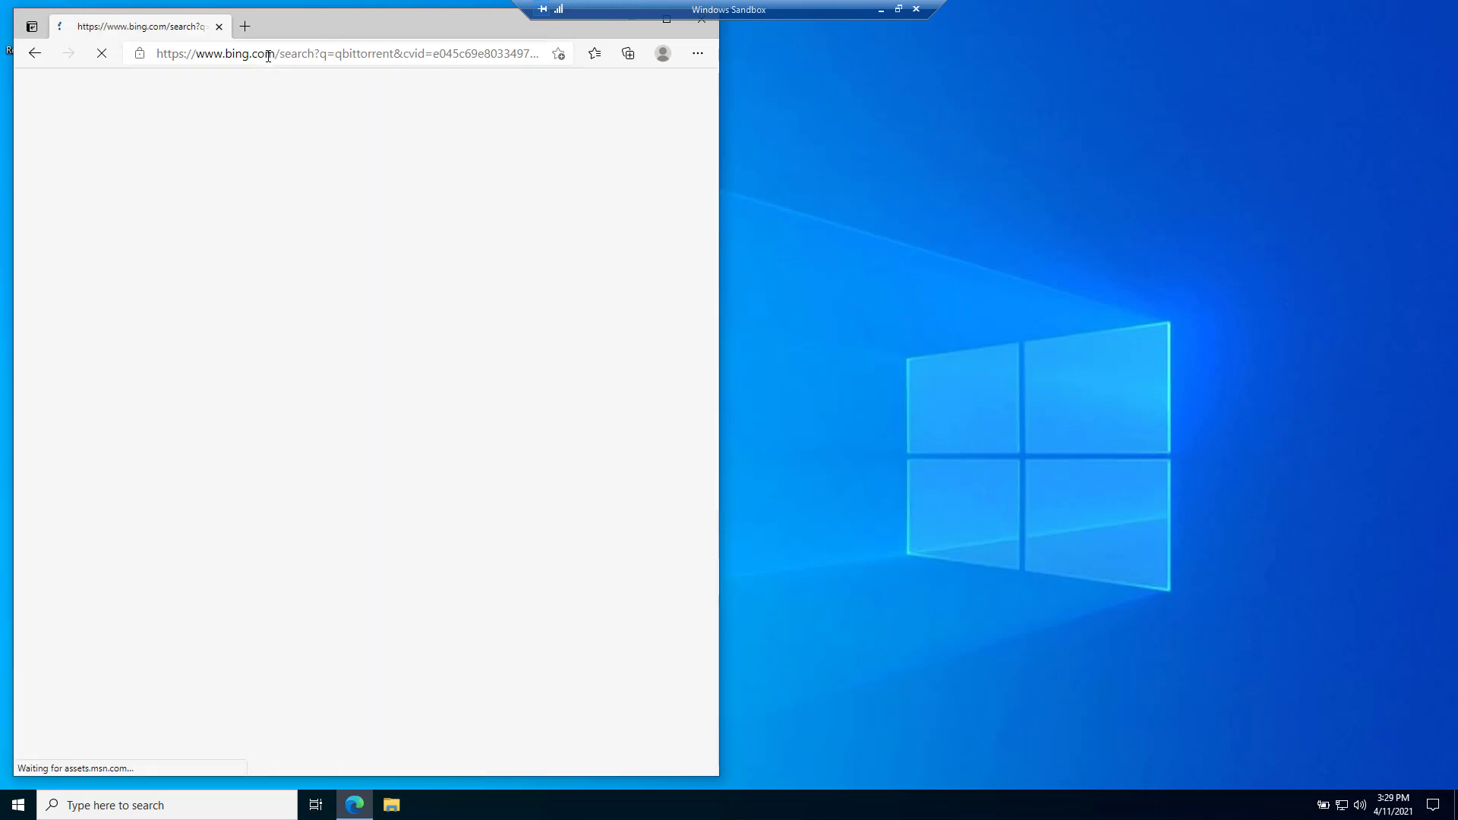
{"action": "left_click", "coordinate": [668, 23]}
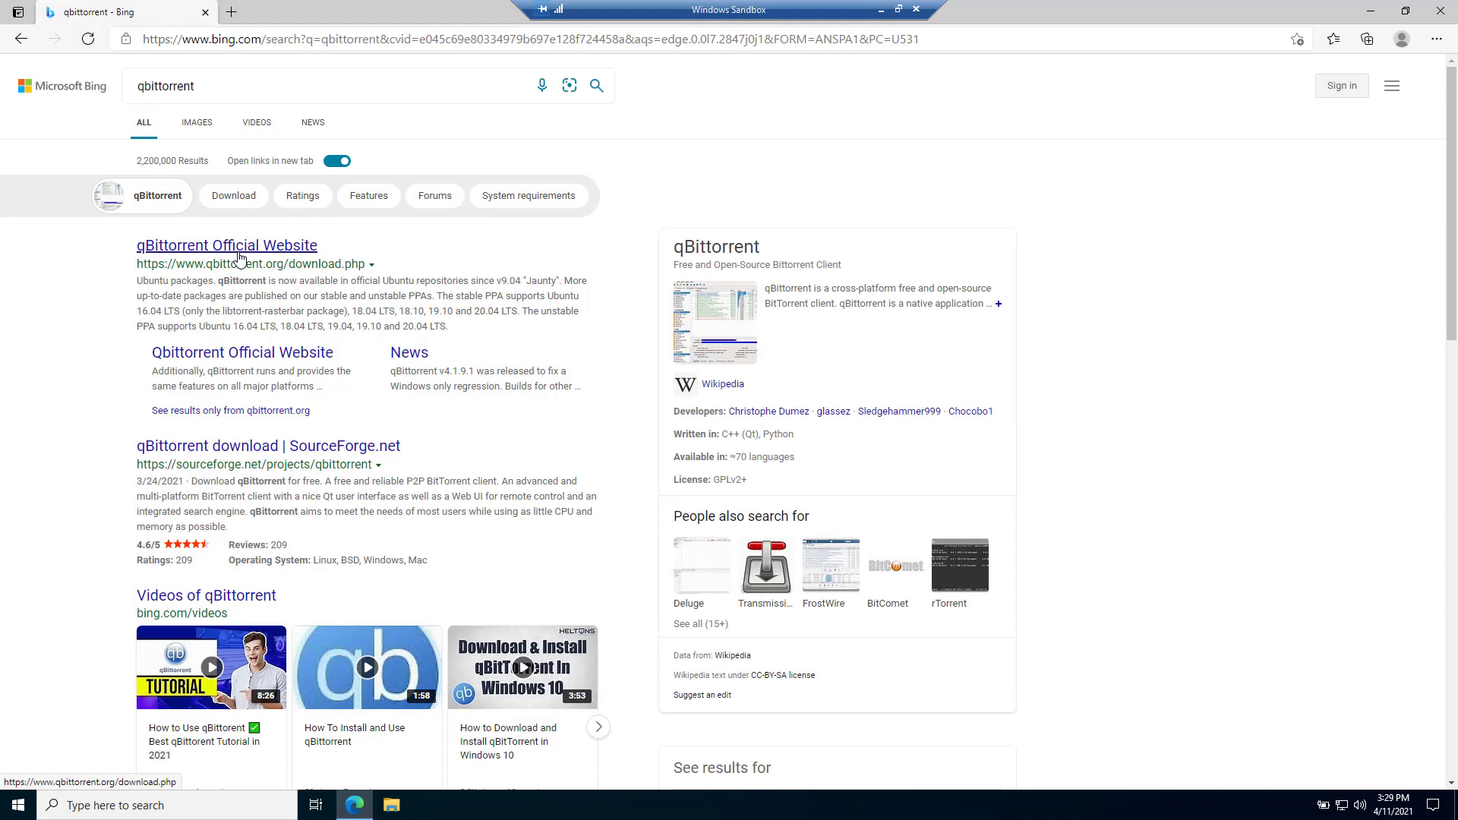
Go from qBittorrent's official download page to FossHub and download the qBittorrent Windows x64 installer
{"action": "left_click", "coordinate": [238, 257]}
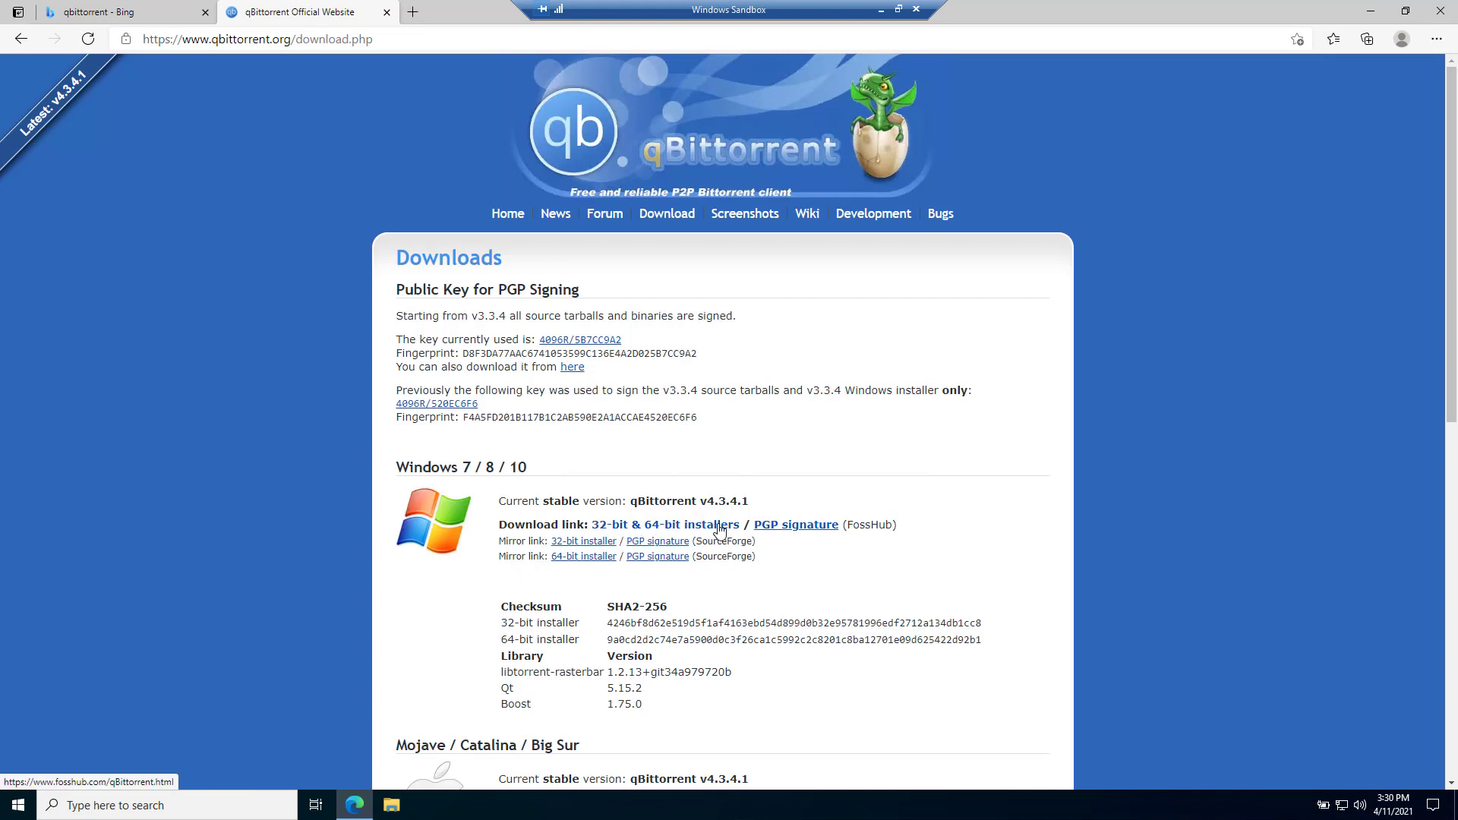
{"action": "left_click", "coordinate": [659, 529]}
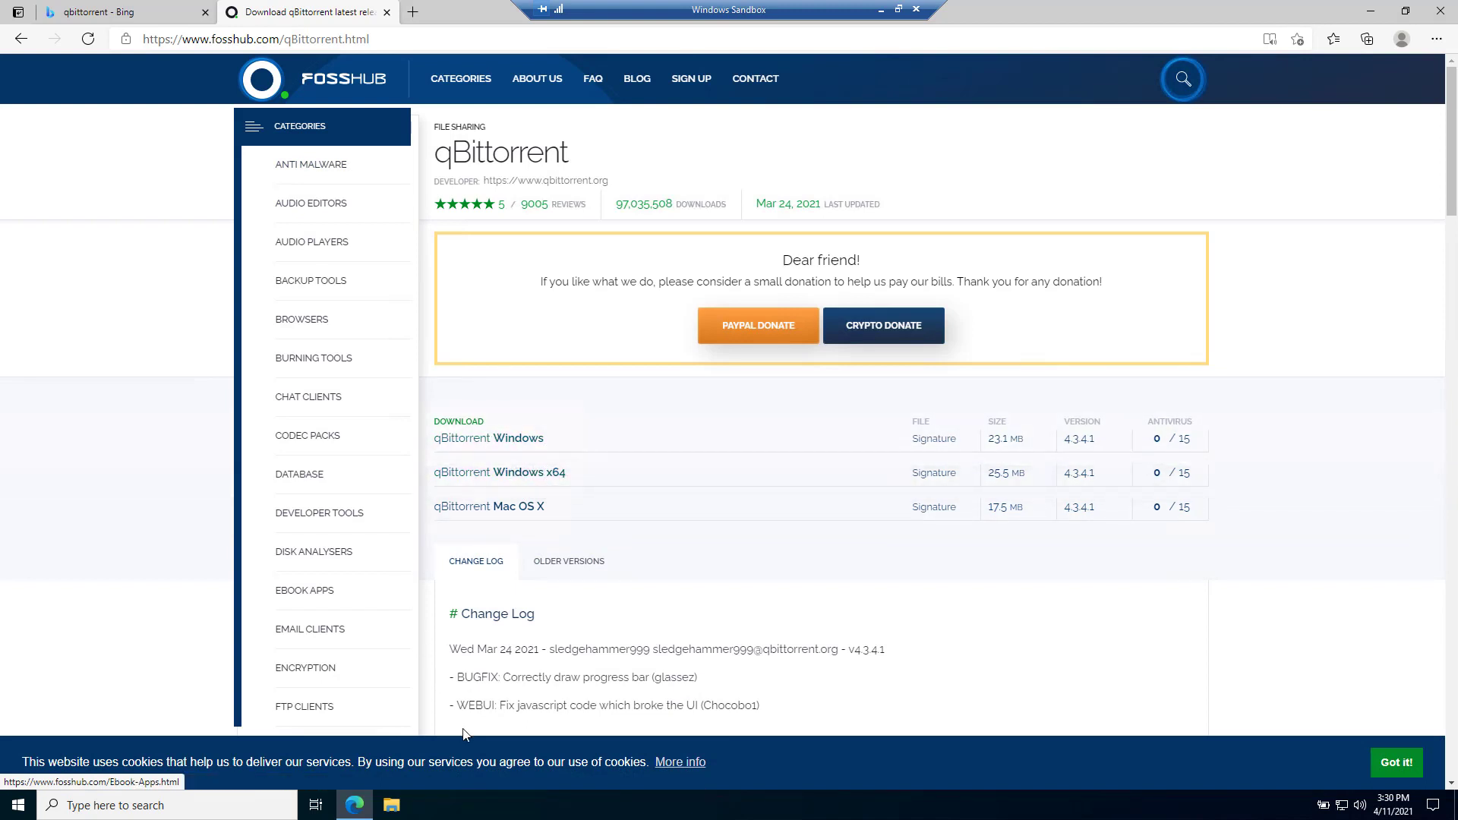
{"action": "left_click", "coordinate": [544, 480]}
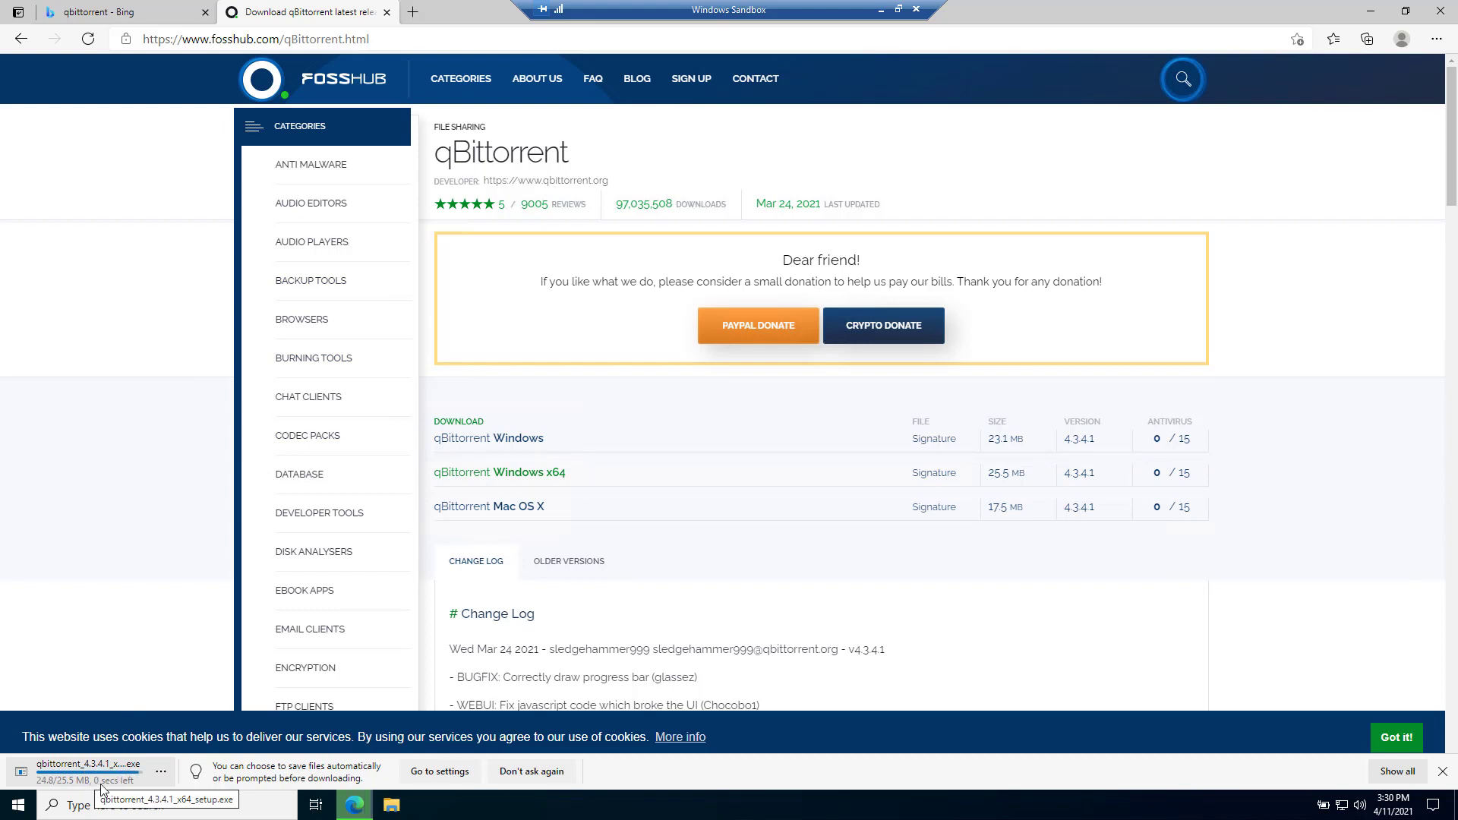
Run the downloaded qBittorrent setup from its folder, accept the license and install it in C:\Program Files\qBittorrent
{"action": "left_click", "coordinate": [162, 772]}
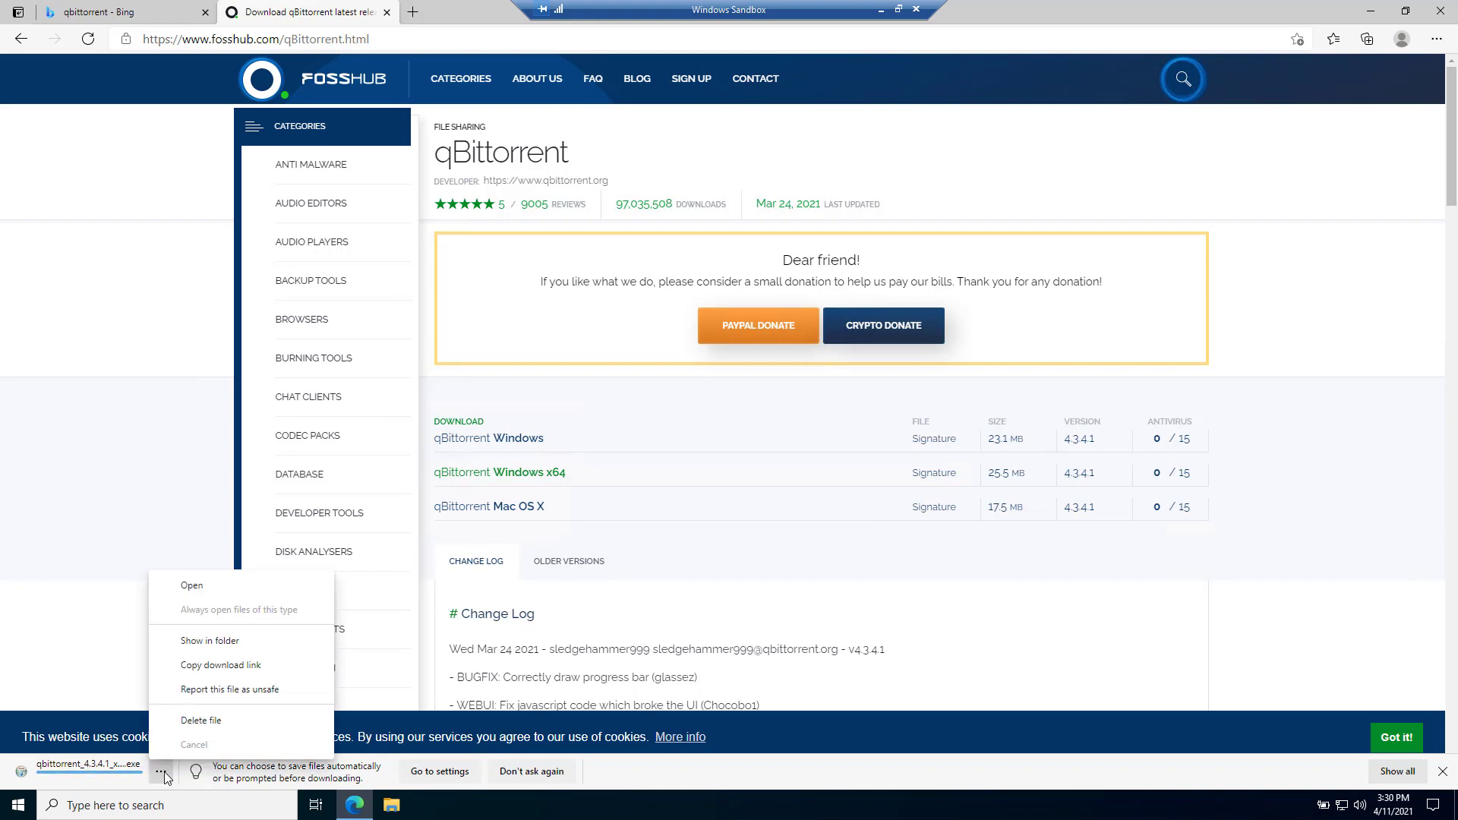
{"action": "left_click", "coordinate": [206, 640]}
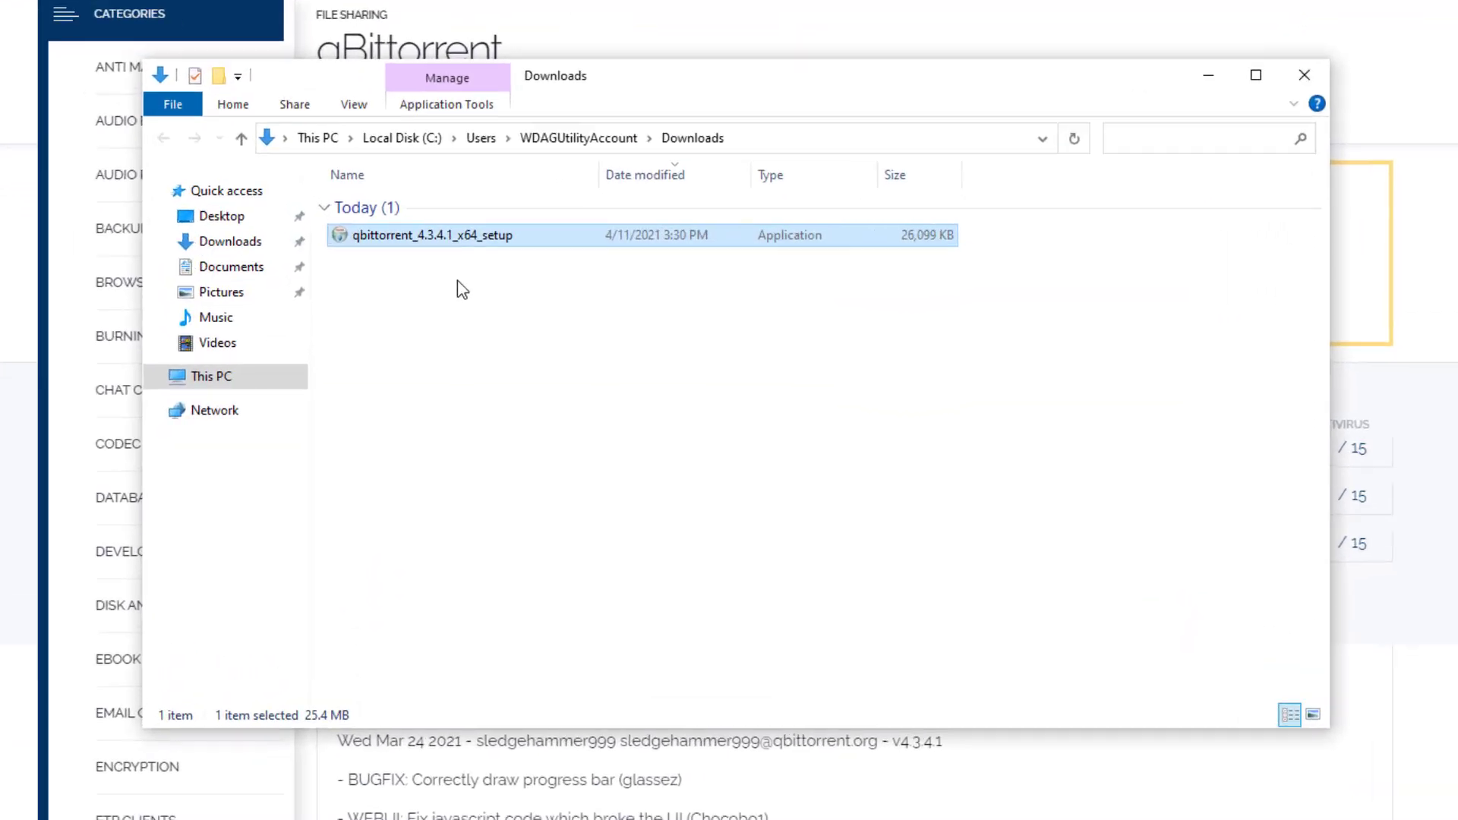
{"action": "double_click", "coordinate": [362, 212]}
{"action": "left_click", "coordinate": [732, 451]}
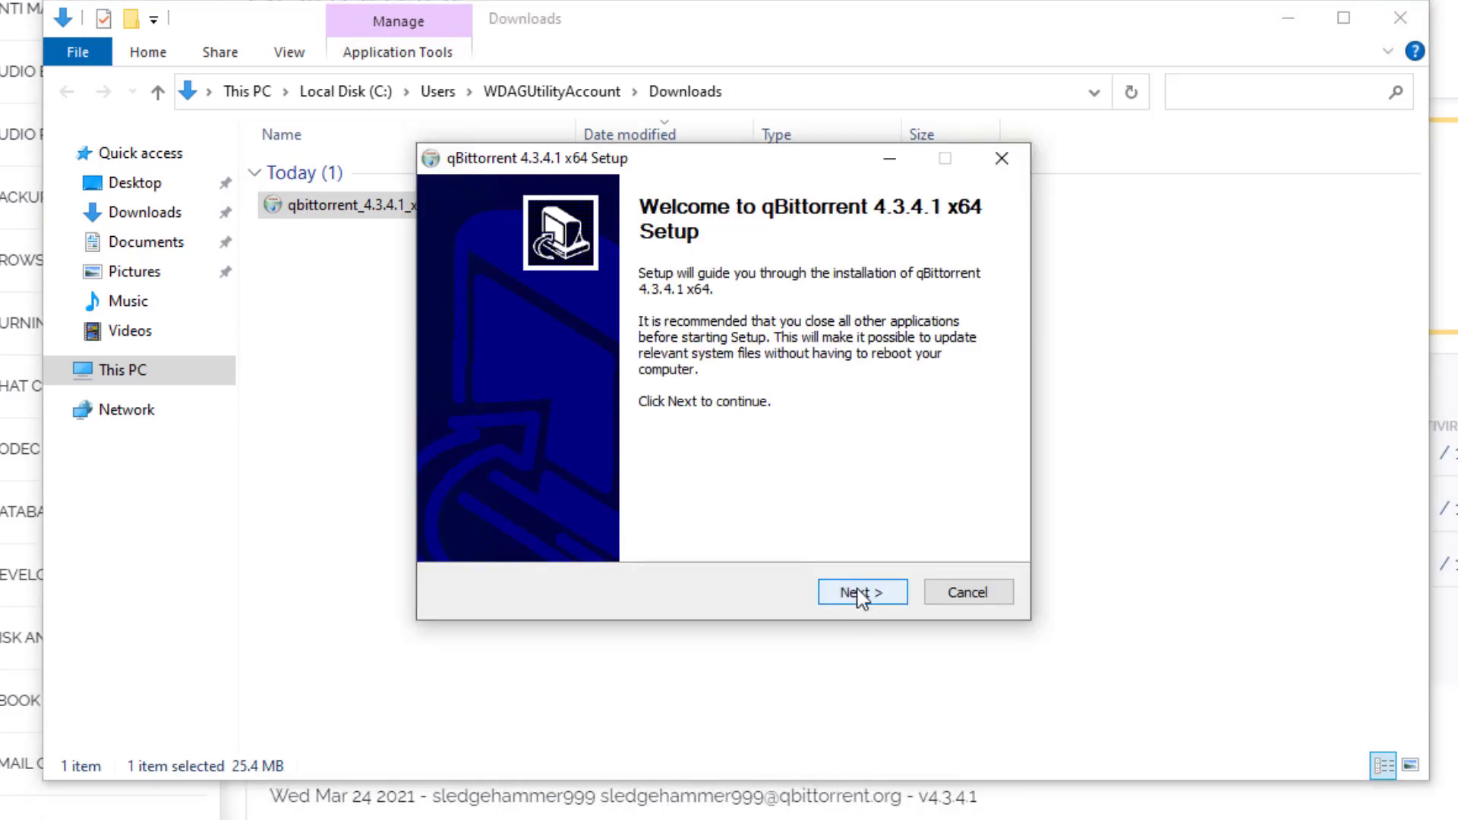
{"action": "left_click", "coordinate": [858, 592]}
{"action": "left_click", "coordinate": [541, 533]}
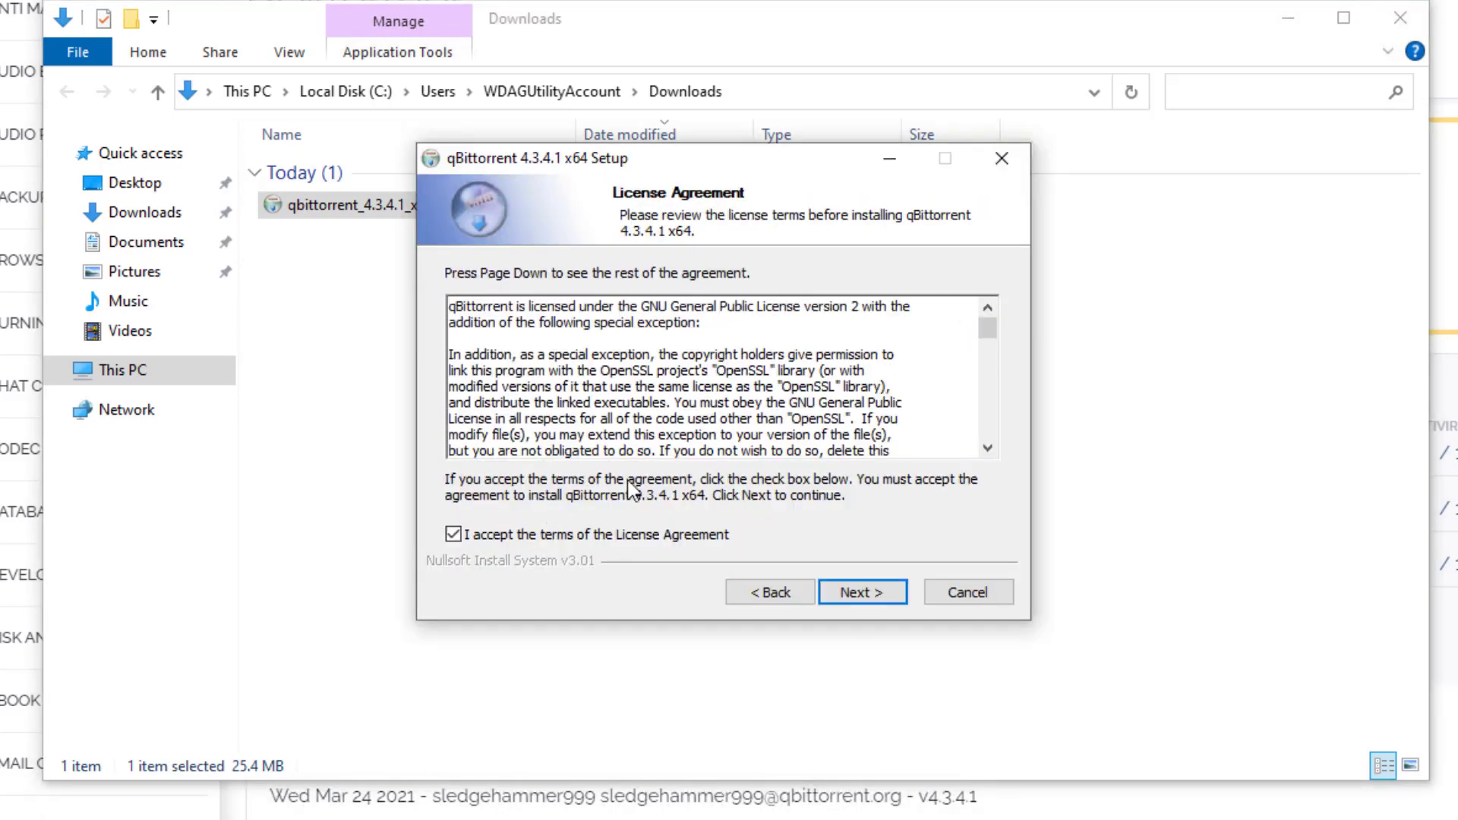
{"action": "left_click", "coordinate": [866, 590]}
{"action": "left_click", "coordinate": [854, 592]}
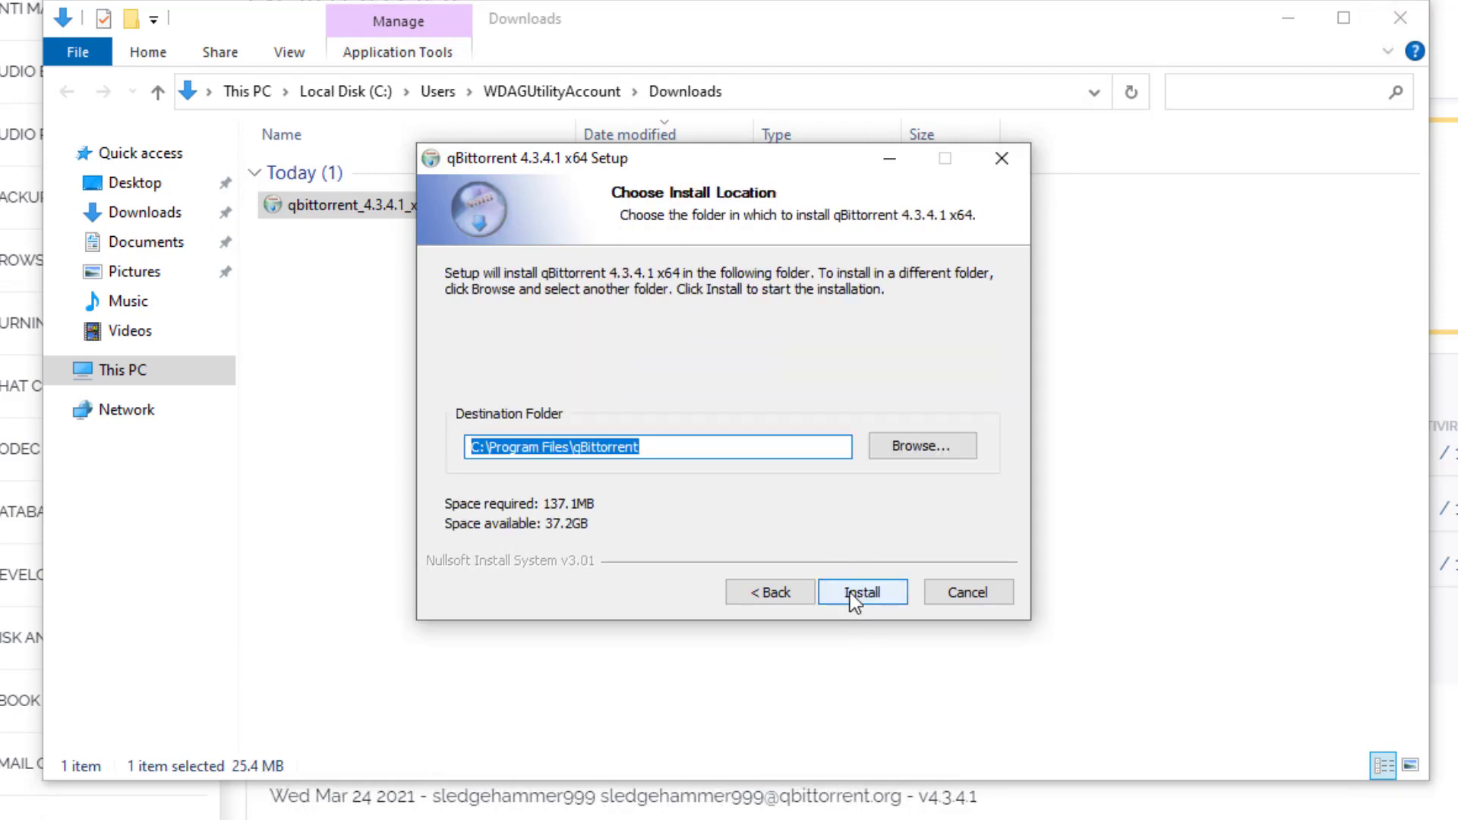
{"action": "left_click", "coordinate": [845, 590]}
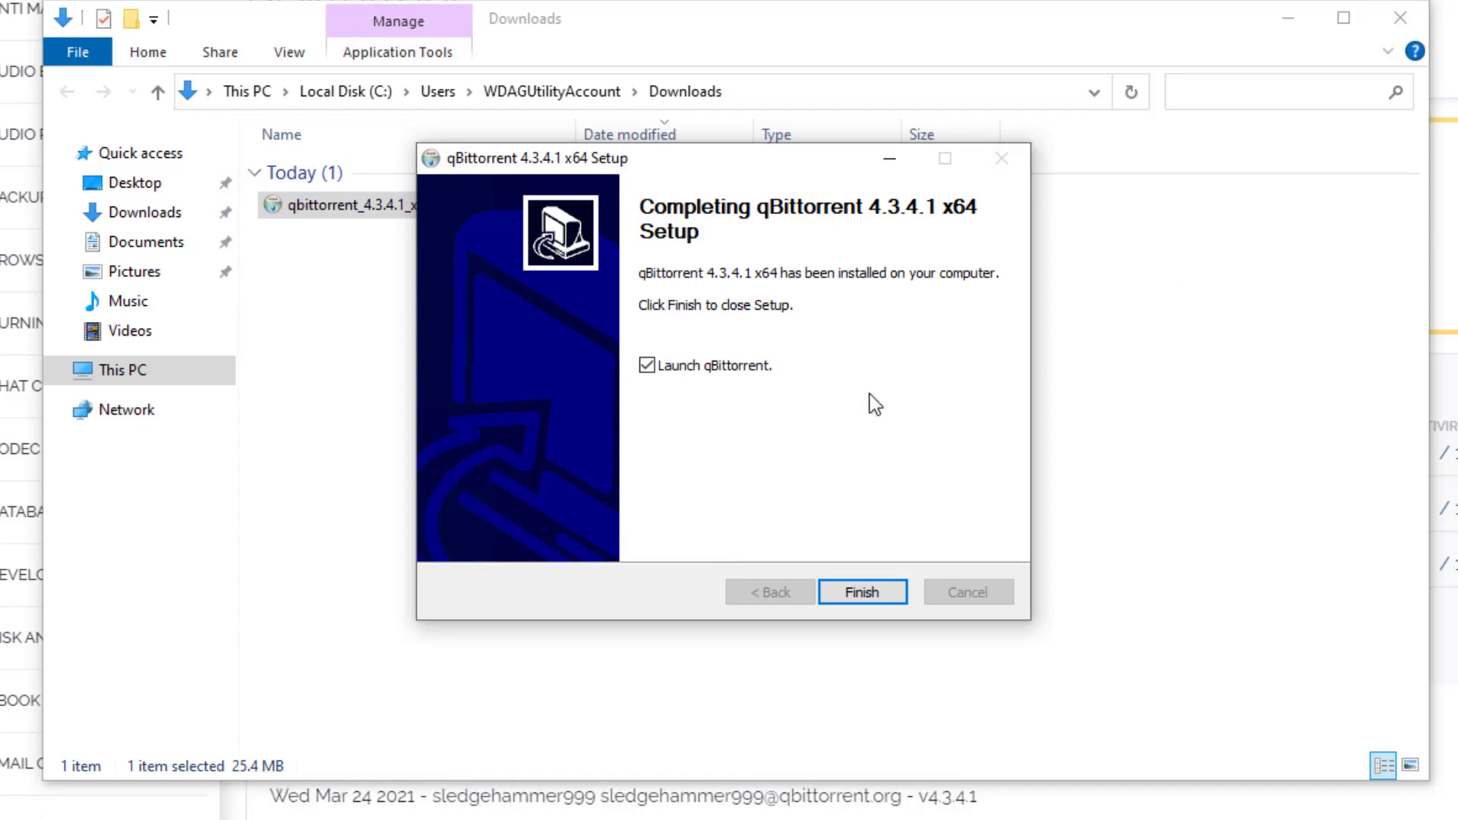
Finish the setup with qBittorrent launching, agree to its legal notice and minimize the Downloads folder window
{"action": "left_click", "coordinate": [862, 592]}
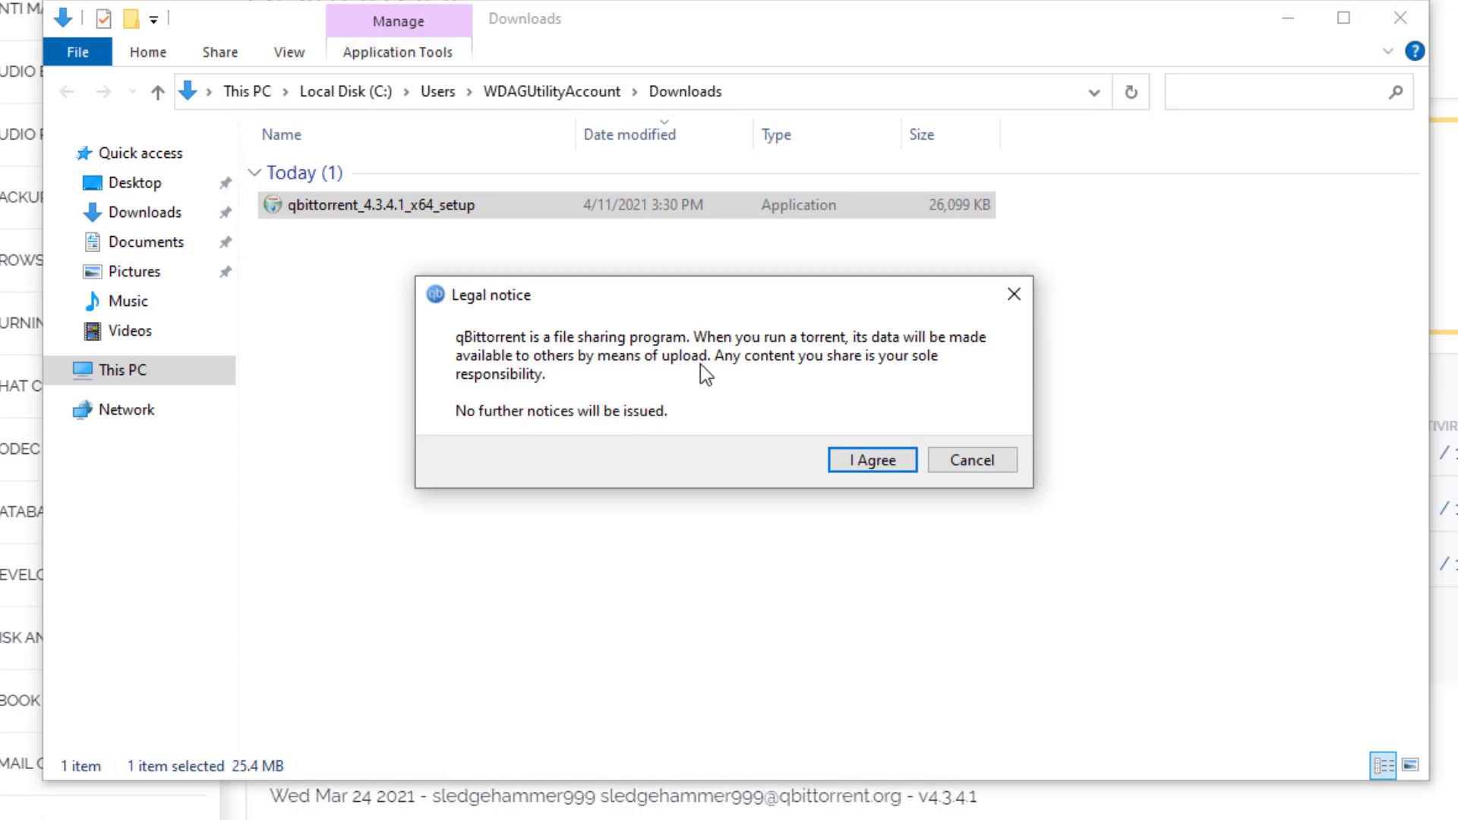
{"action": "left_click", "coordinate": [861, 461]}
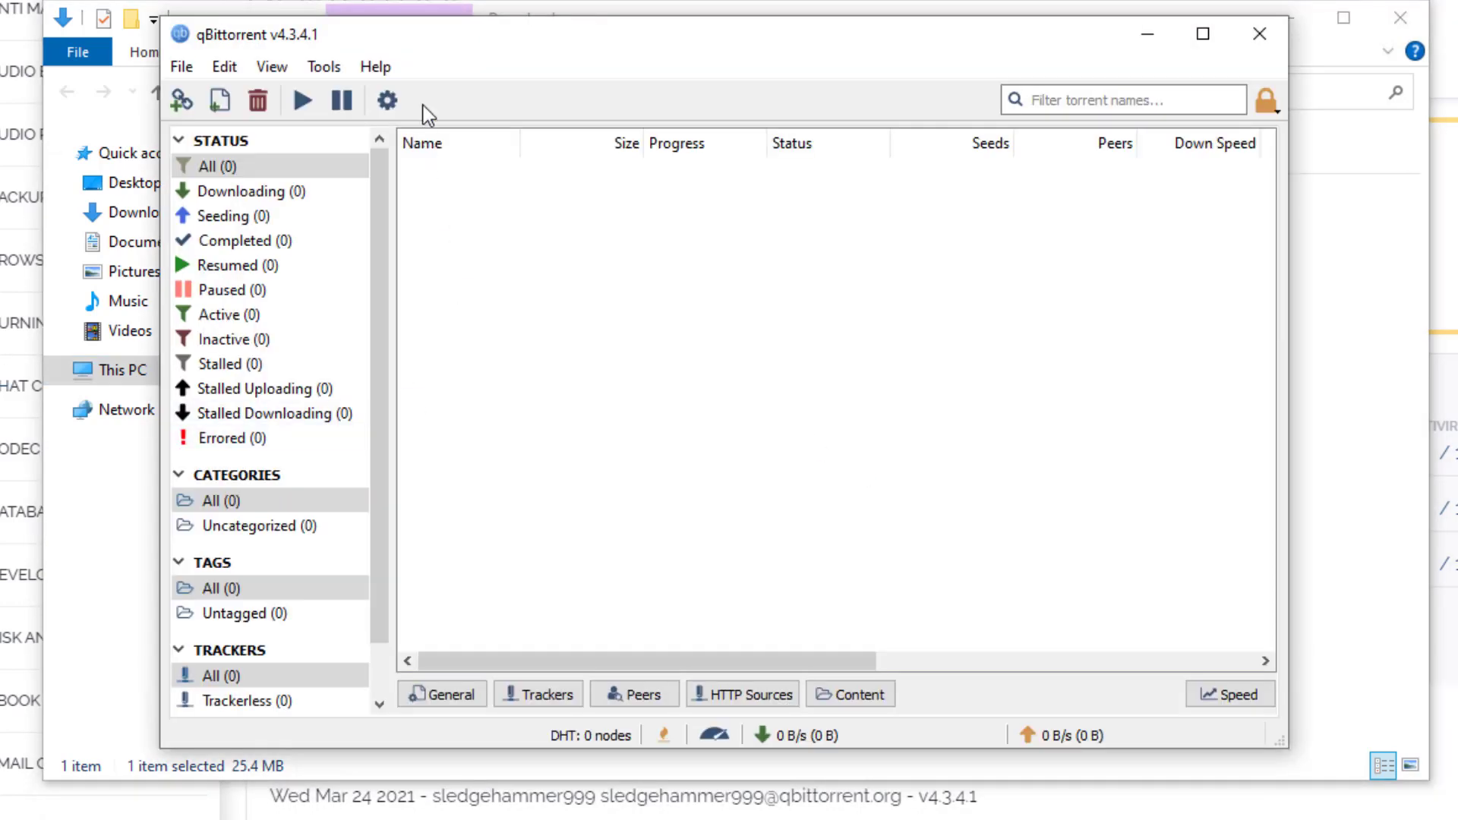
{"action": "left_click_drag", "start_coordinate": [422, 56], "coordinate": [278, 63]}
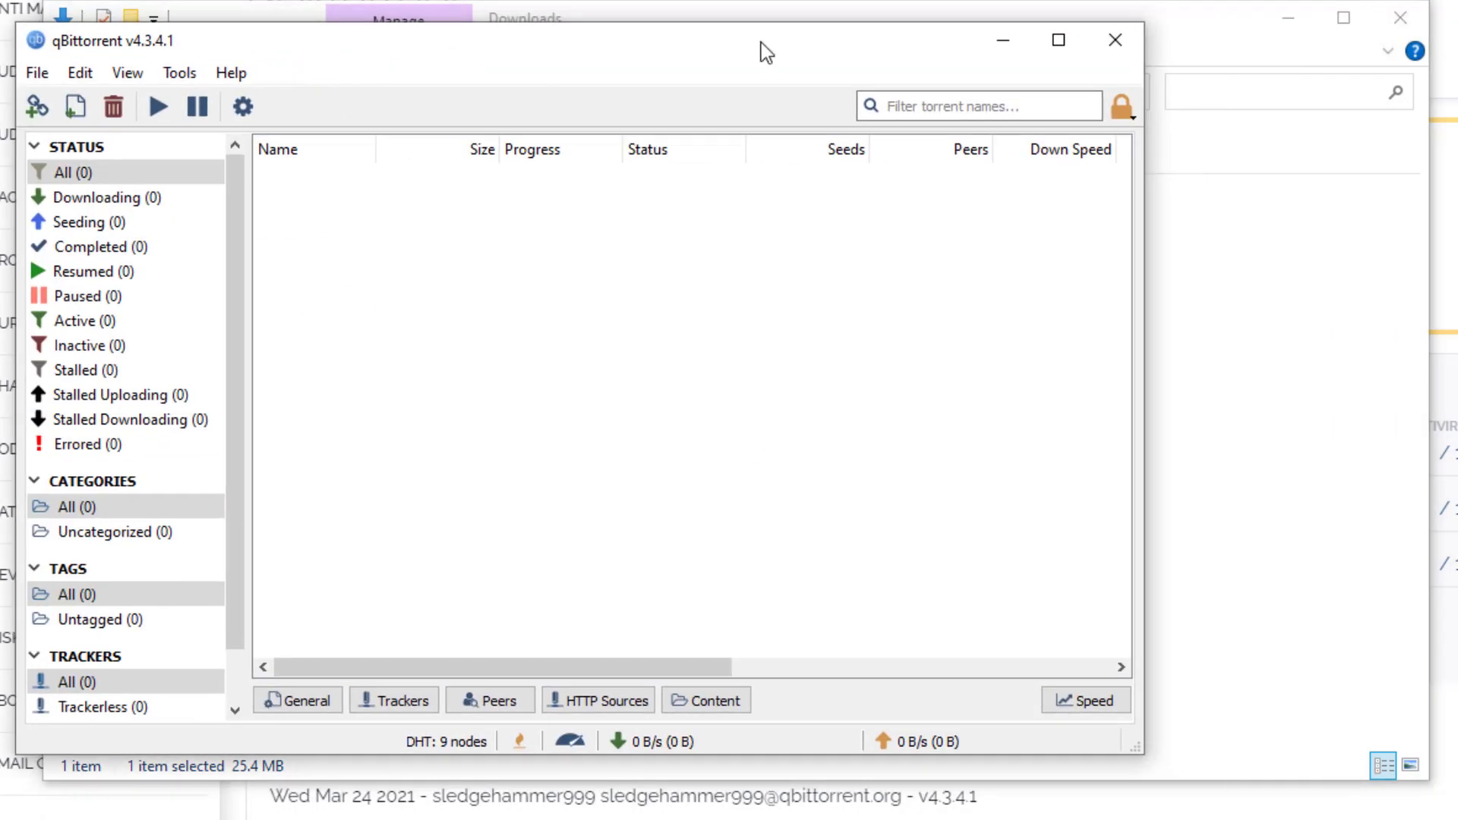
{"action": "left_click", "coordinate": [1281, 21]}
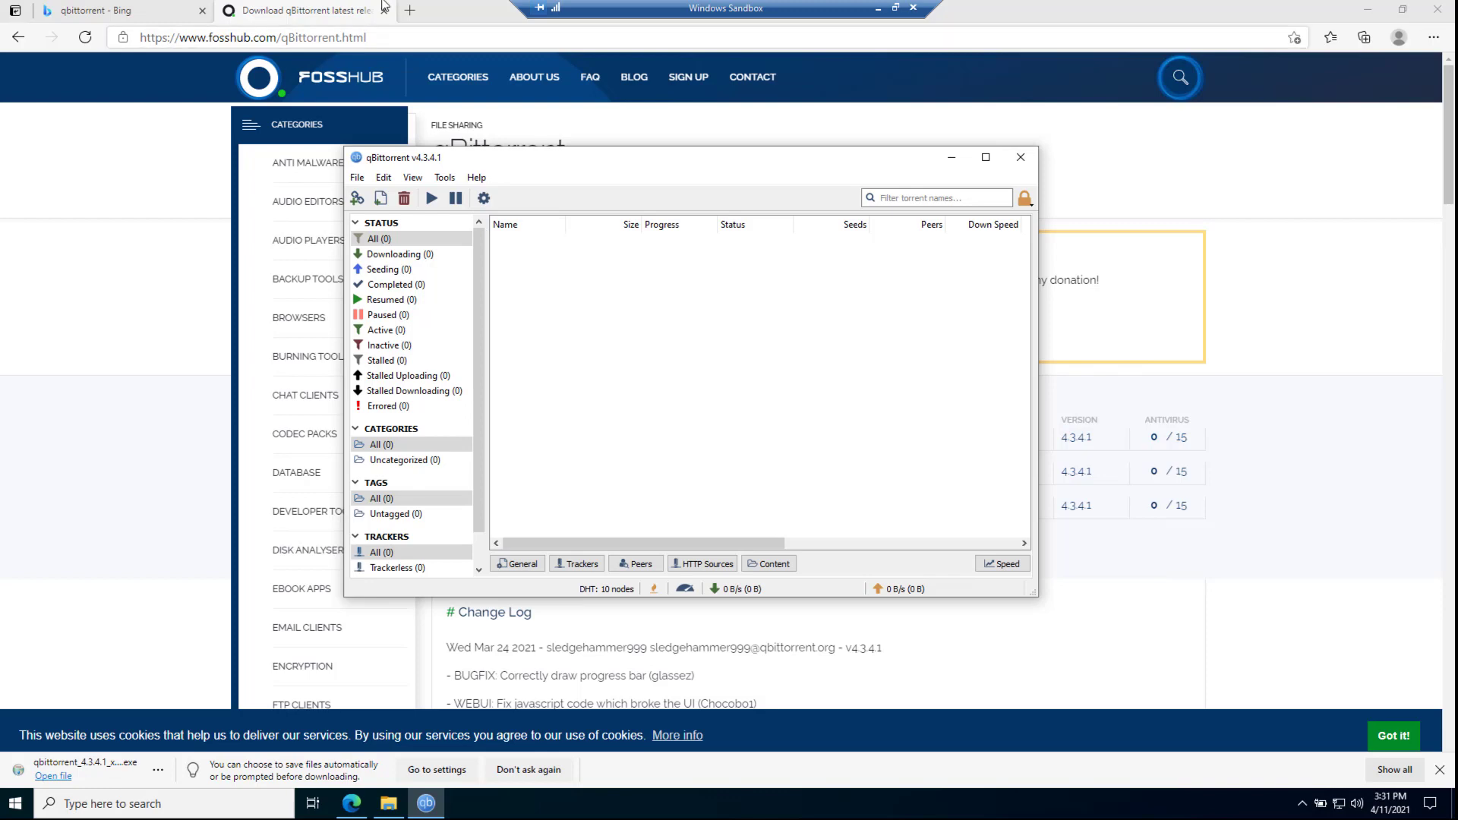
Search for "ubuntu torrent" in a new Edge tab and open Ubuntu's Alternative downloads page
{"action": "left_click", "coordinate": [409, 10]}
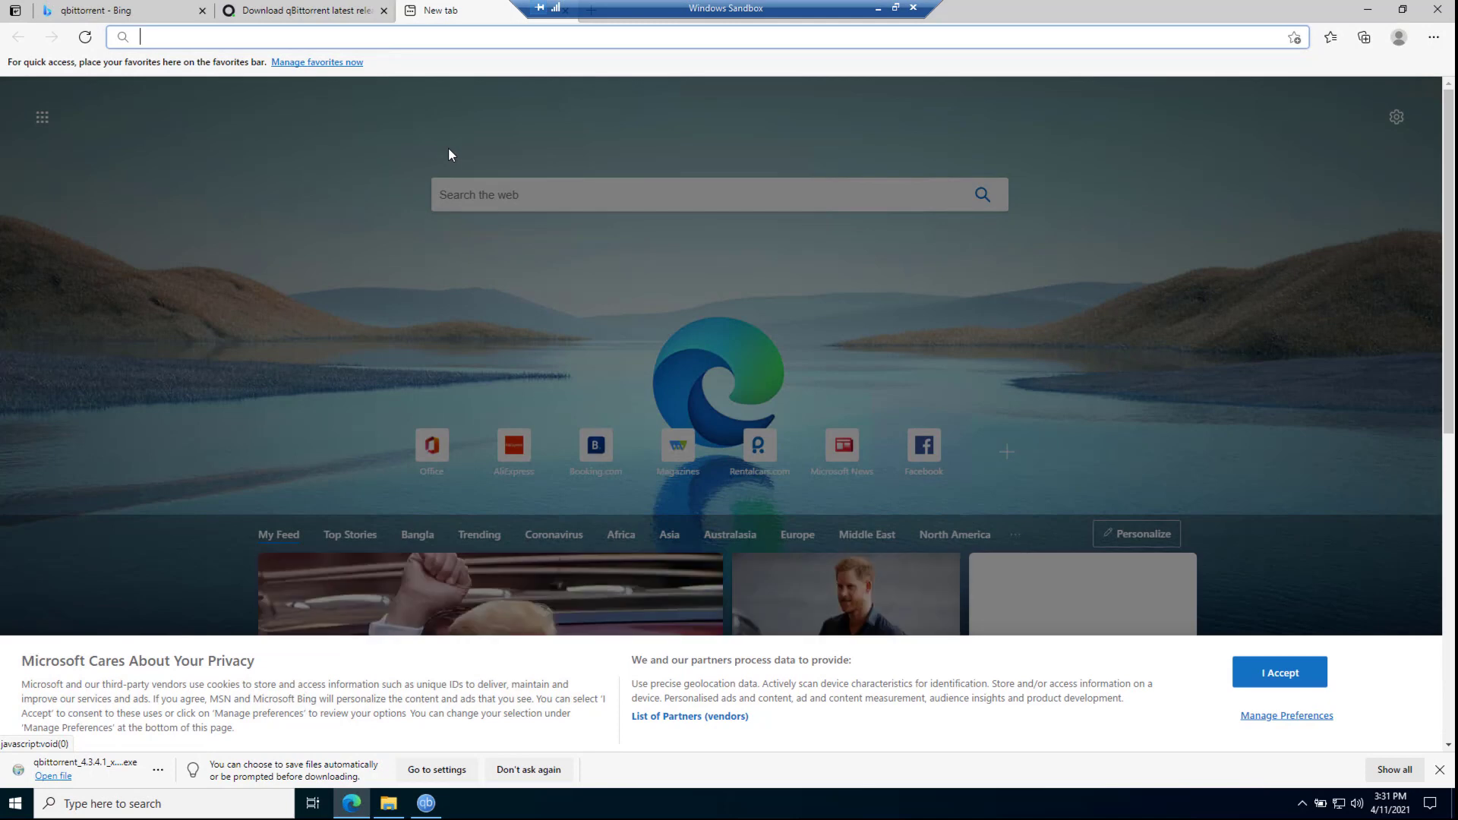
{"action": "type", "text": "ubuntu"}
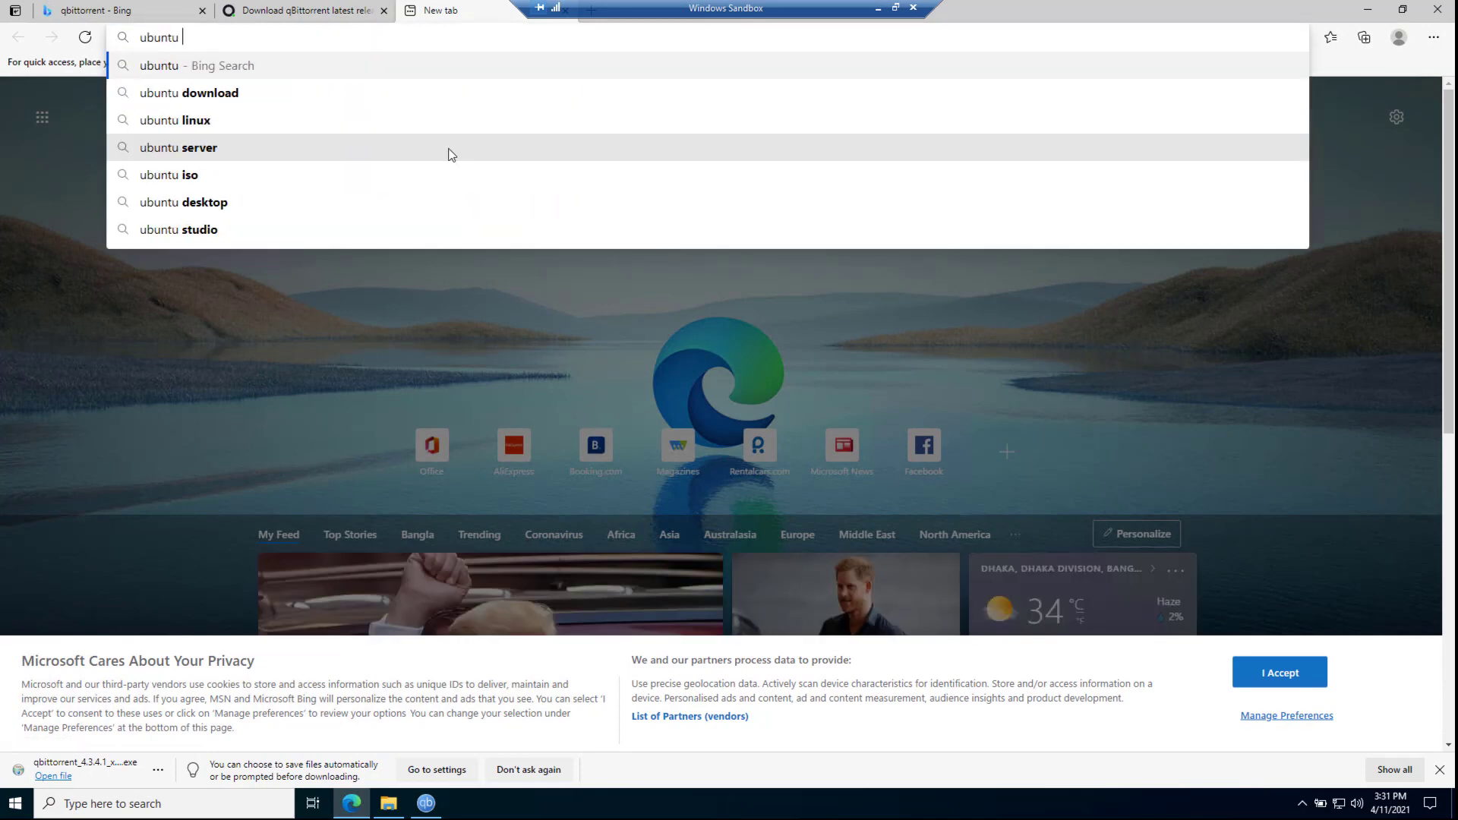
{"action": "type", "text": " torrent"}
{"action": "key", "text": "Return"}
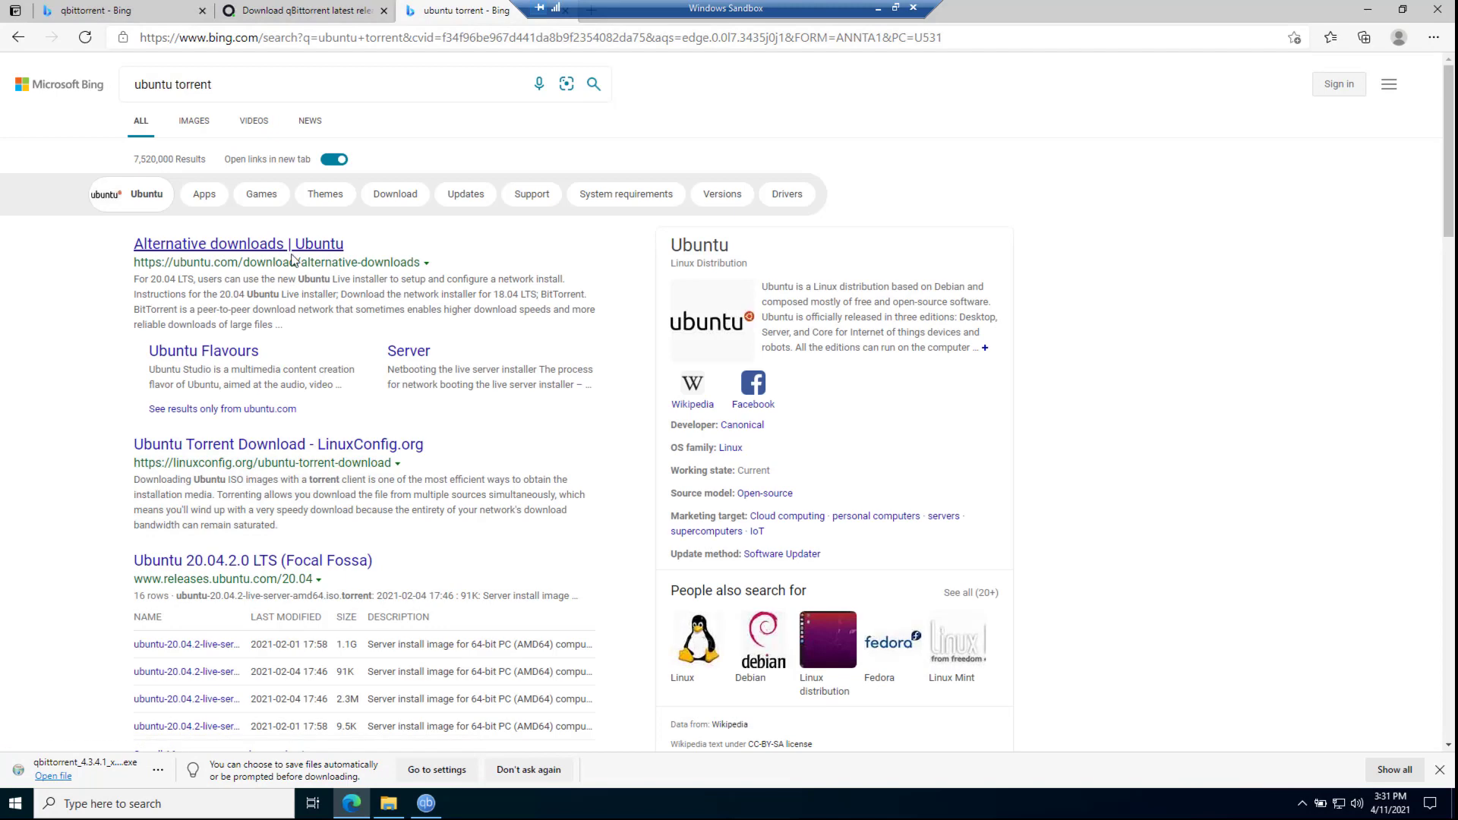
{"action": "left_click", "coordinate": [297, 250]}
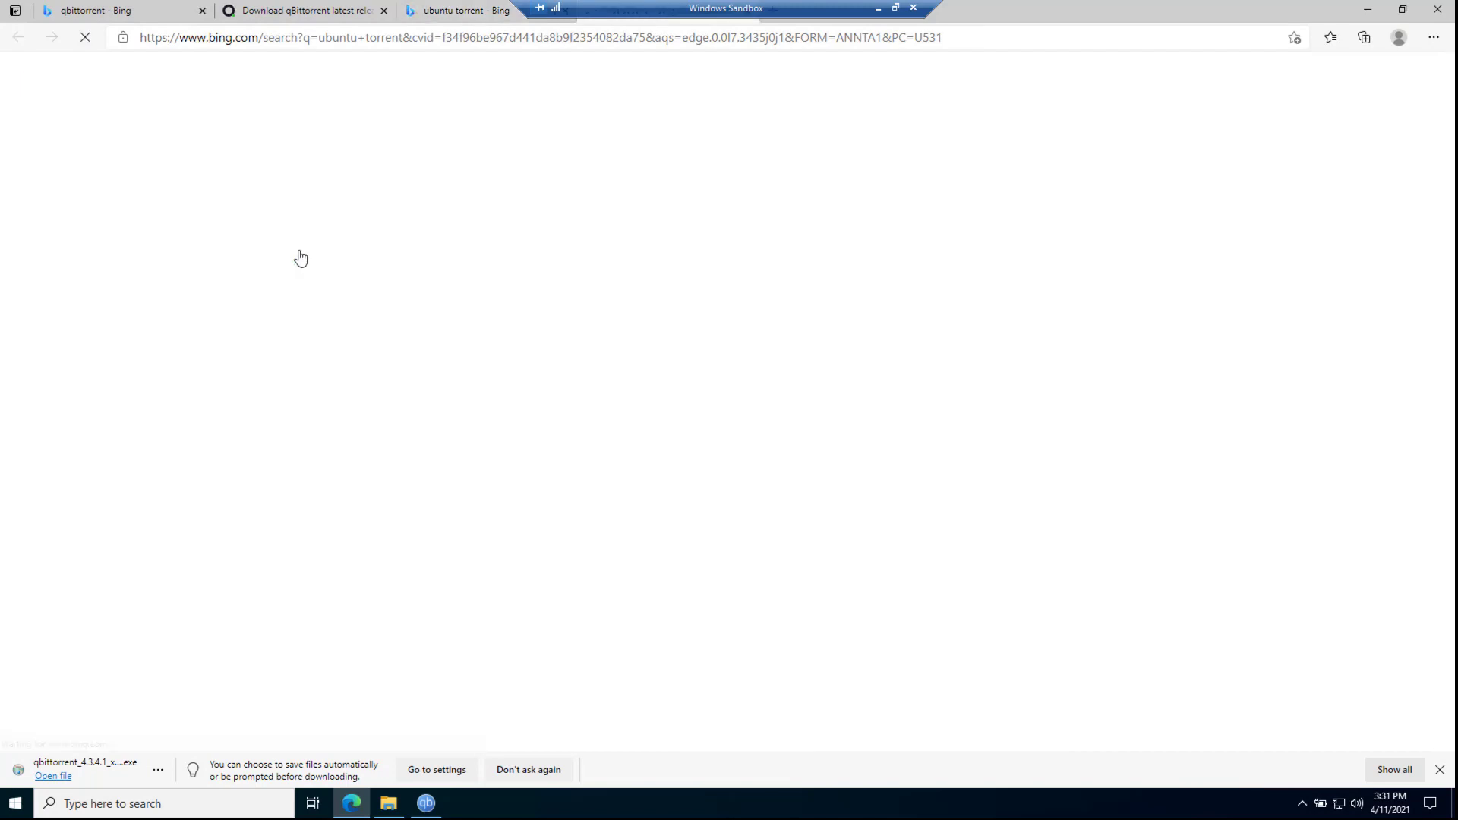
Close the FossHub and "ubuntu torrent" search tabs, and save Ubuntu's tracker preferences without enabling optional trackers
{"action": "left_click", "coordinate": [384, 10]}
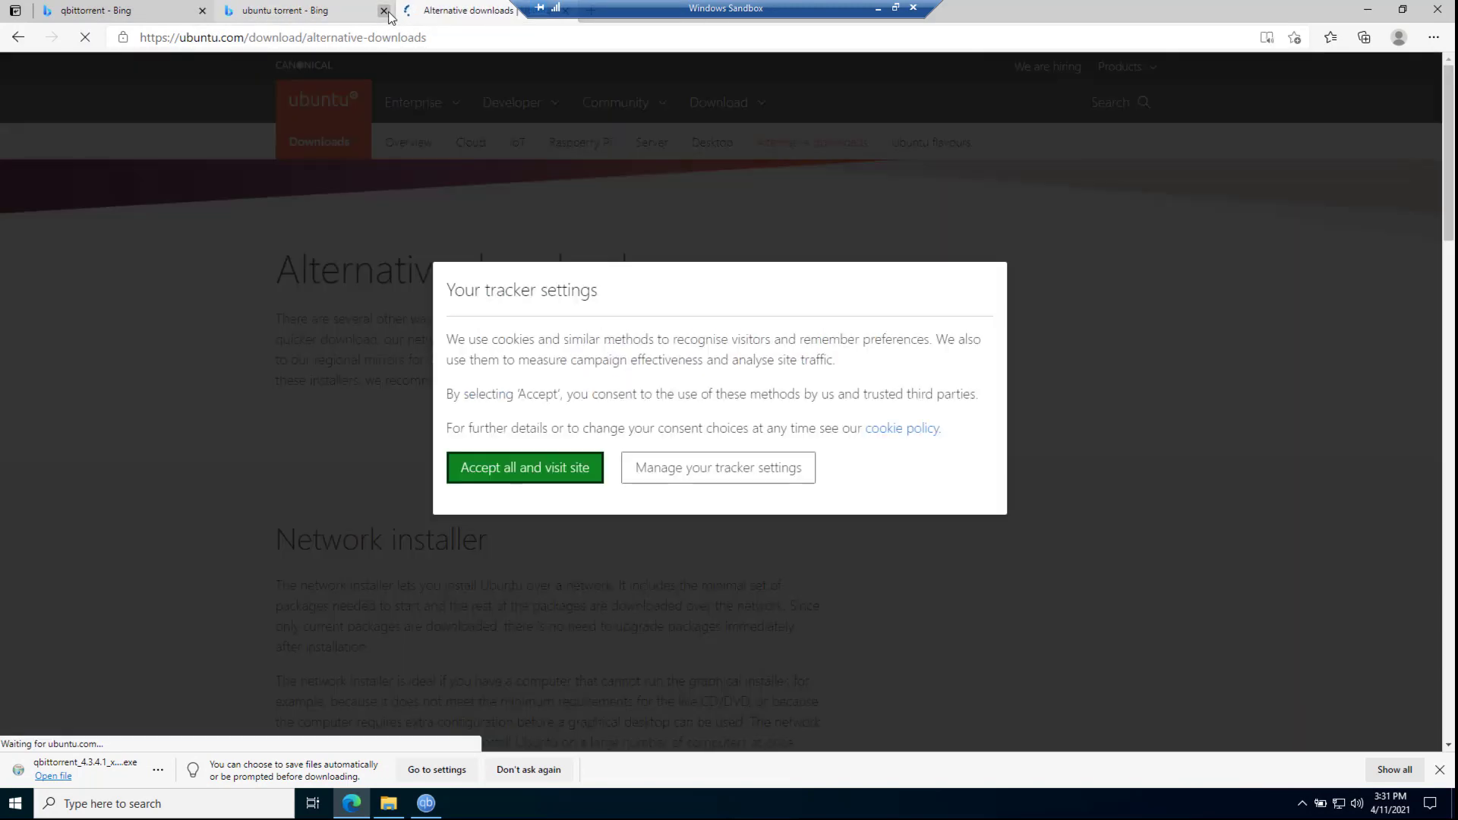
{"action": "left_click", "coordinate": [384, 10]}
{"action": "left_click", "coordinate": [716, 494]}
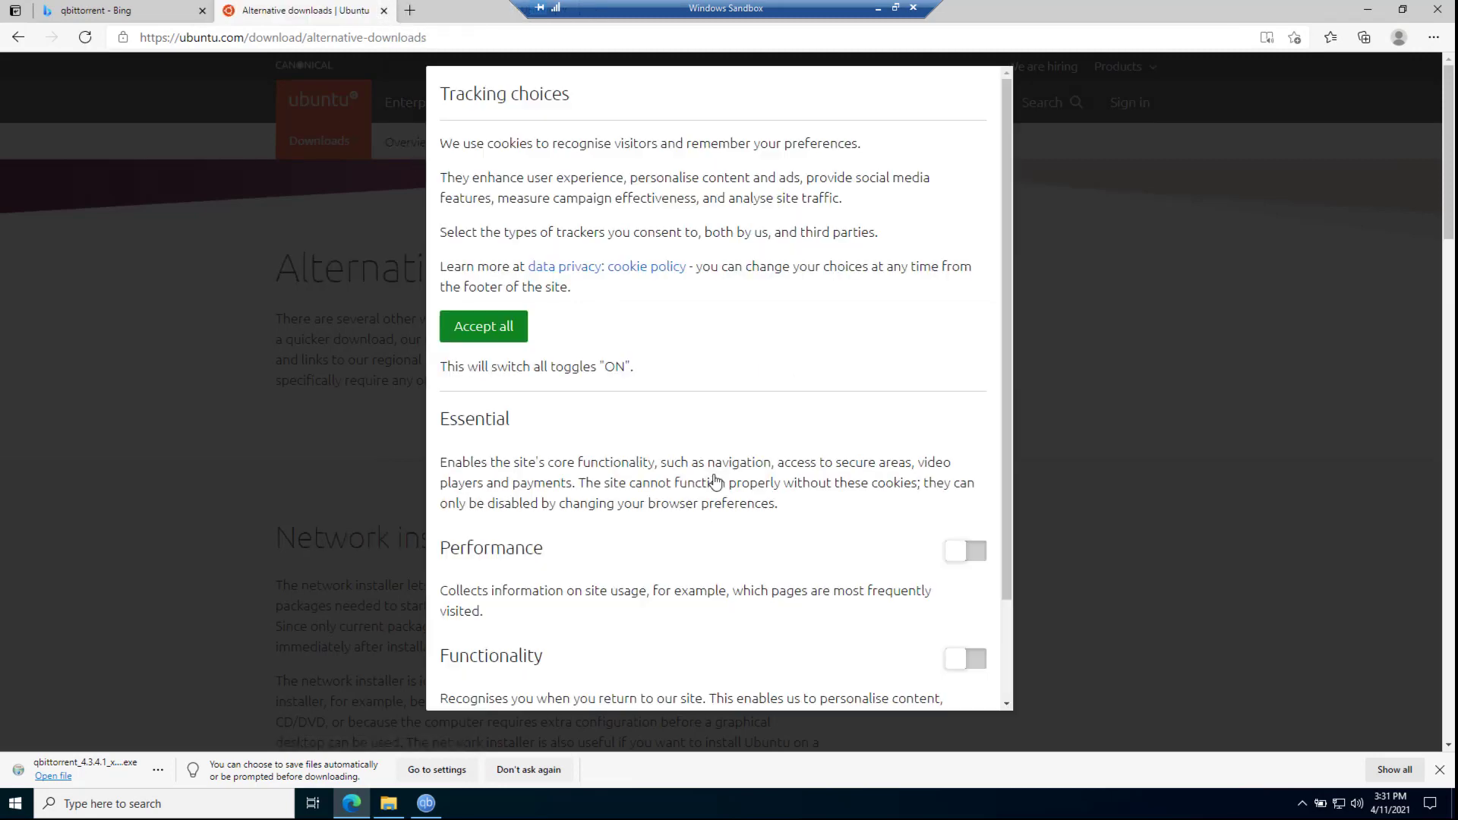
{"action": "scroll", "coordinate": [603, 637], "scroll_direction": "down", "scroll_amount": 3}
{"action": "left_click", "coordinate": [508, 663]}
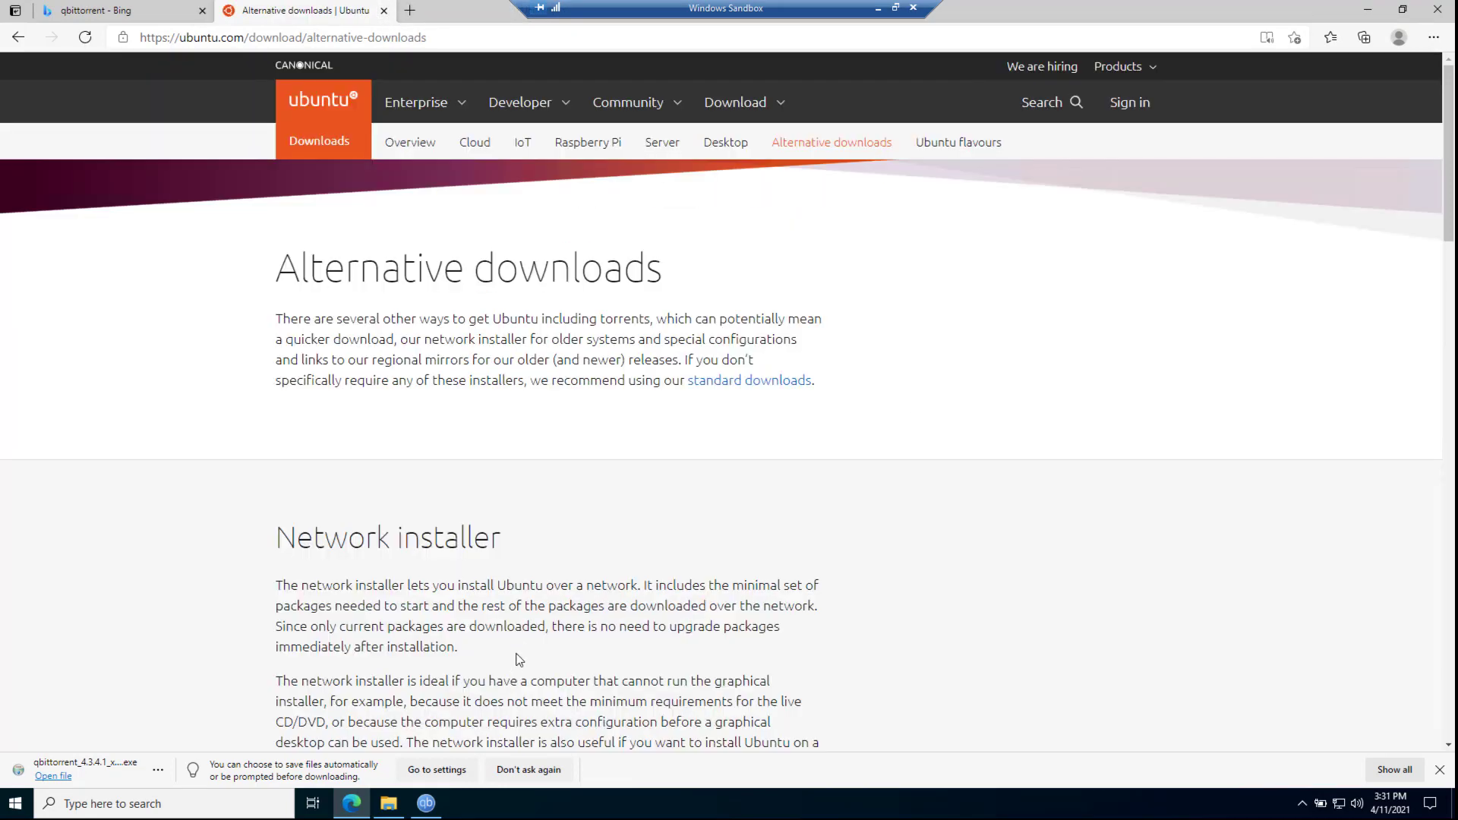
Download the Ubuntu 20.04.2.0 Desktop (64-bit) torrent from the BitTorrent section and open it in qBittorrent
{"action": "scroll", "coordinate": [524, 650], "scroll_direction": "down", "scroll_amount": 10}
{"action": "scroll", "coordinate": [524, 650], "scroll_direction": "down", "scroll_amount": 10}
{"action": "scroll", "coordinate": [524, 651], "scroll_direction": "up", "scroll_amount": 9}
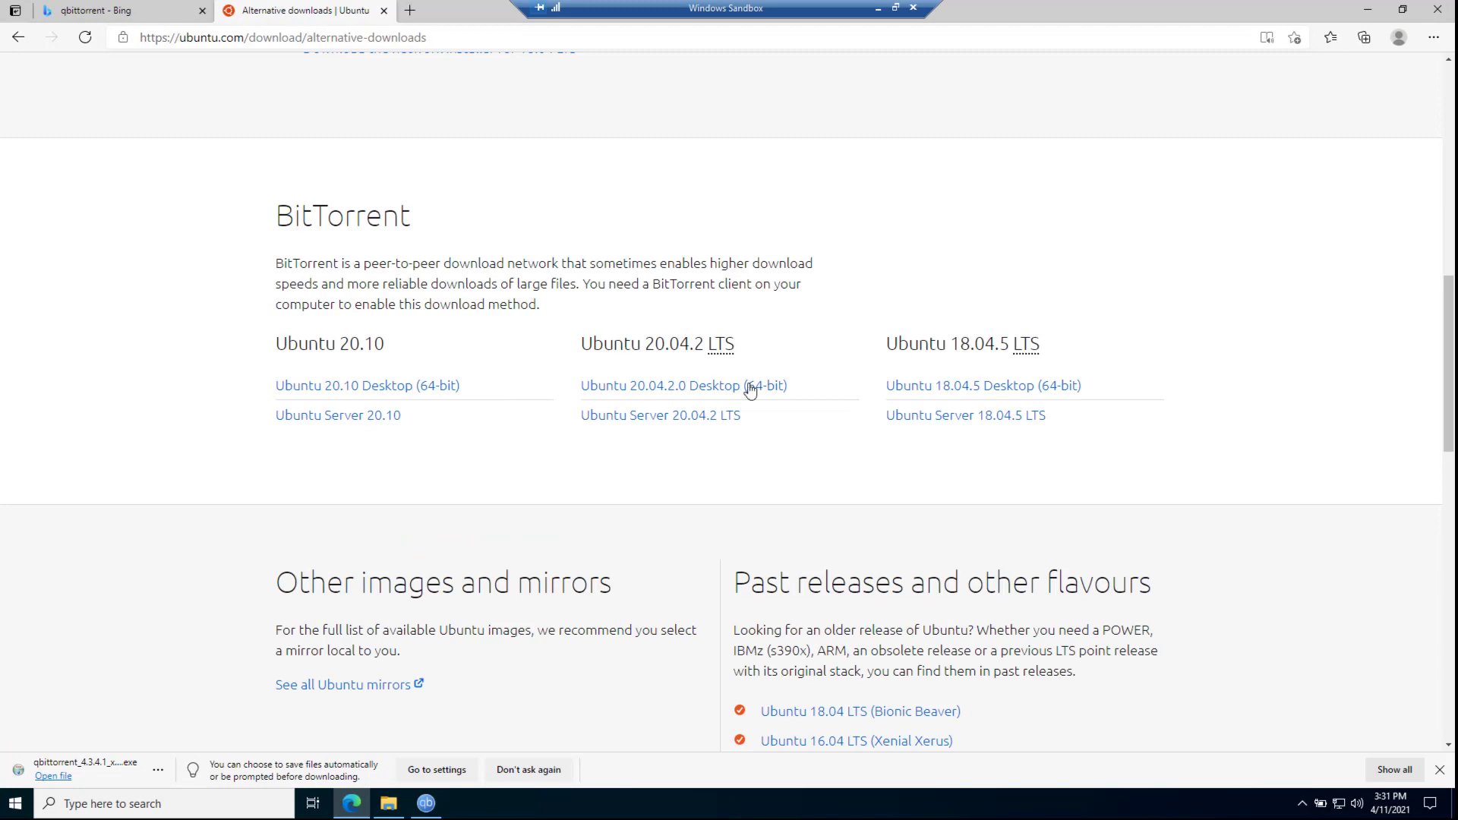
{"action": "left_click", "coordinate": [696, 392]}
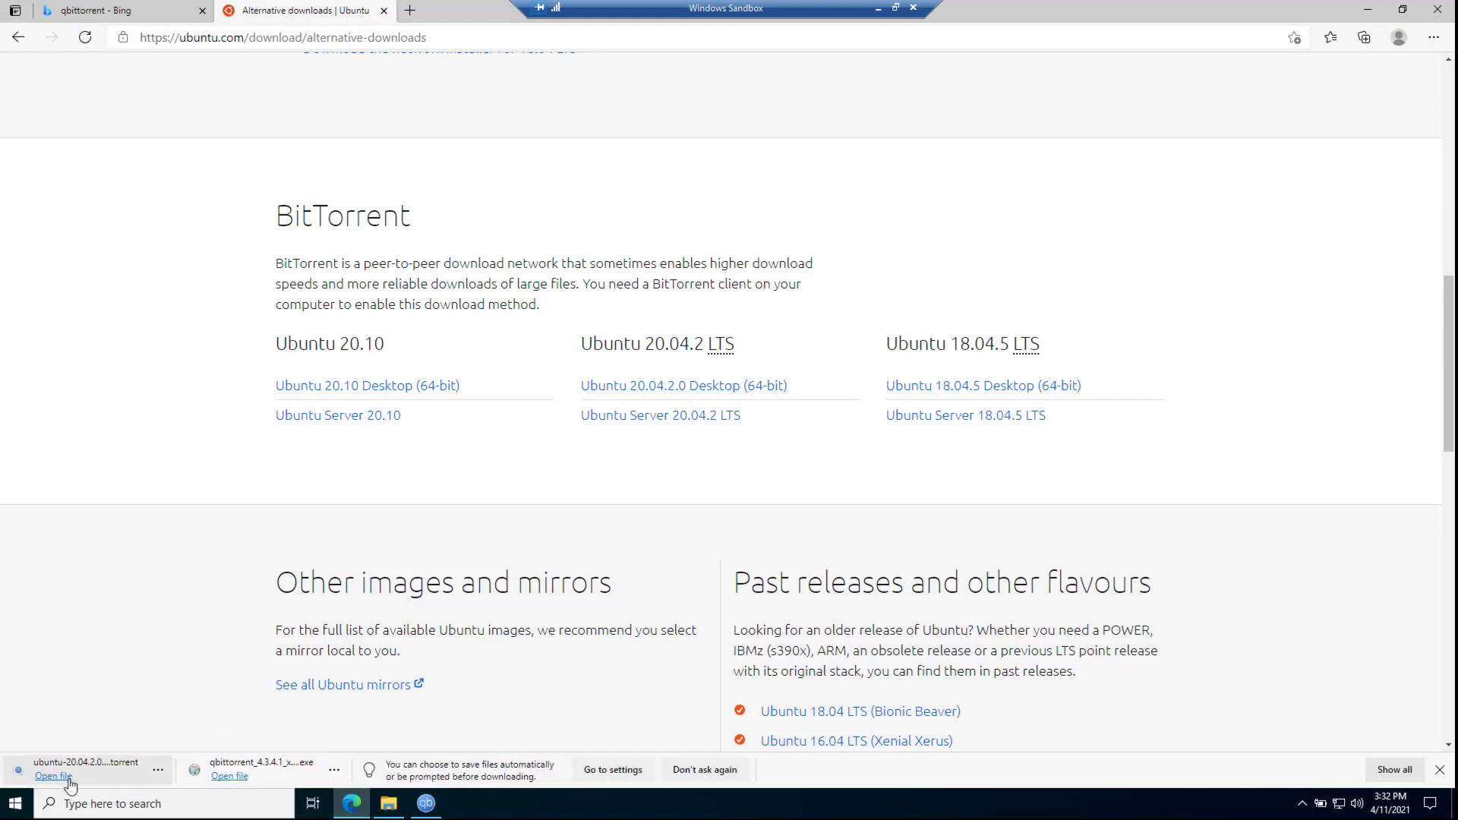
{"action": "left_click", "coordinate": [40, 777]}
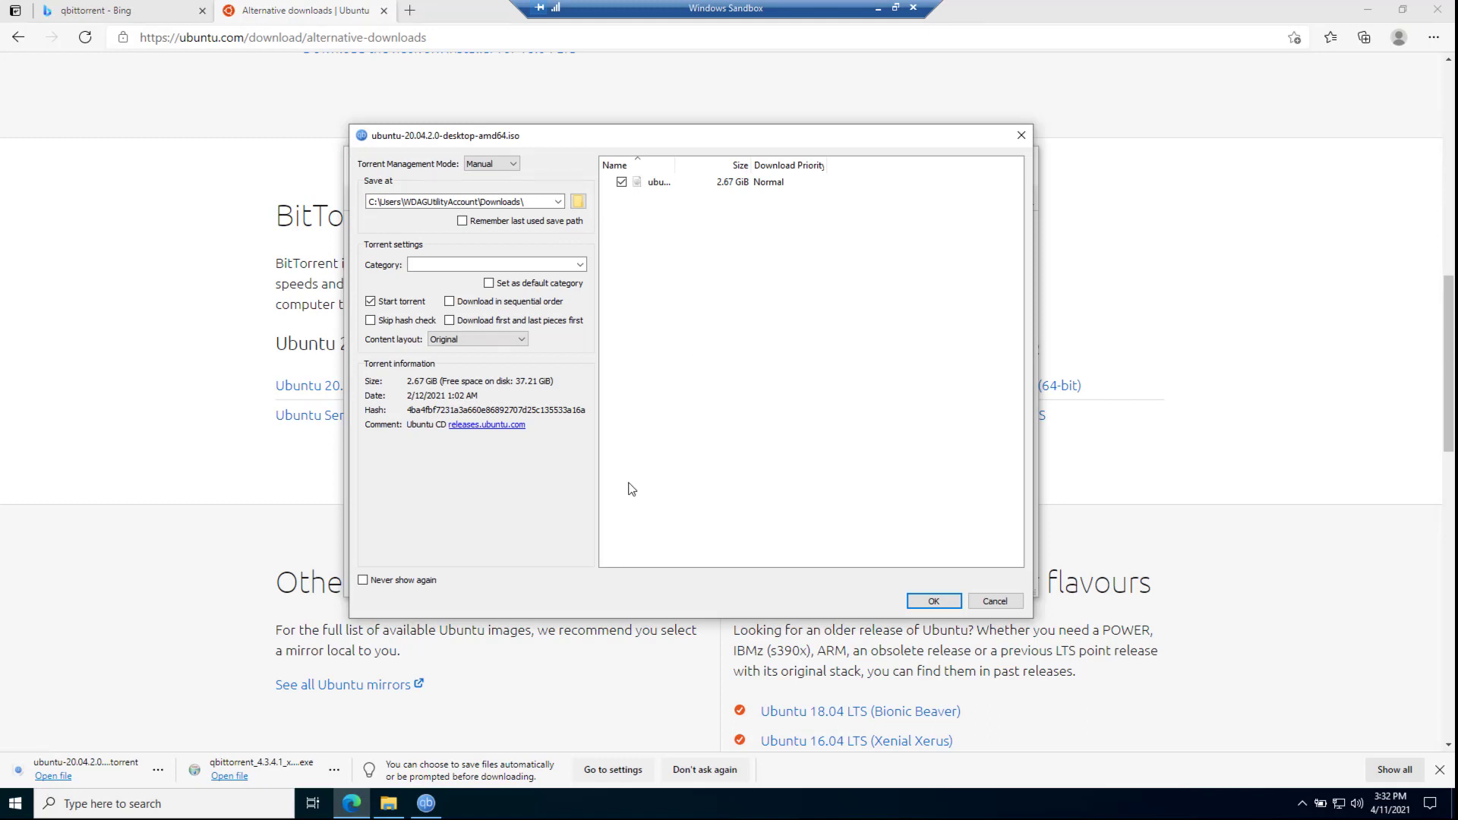
Choose the Downloads folder as the torrent's save path and start the Ubuntu download
{"action": "left_click", "coordinate": [578, 203]}
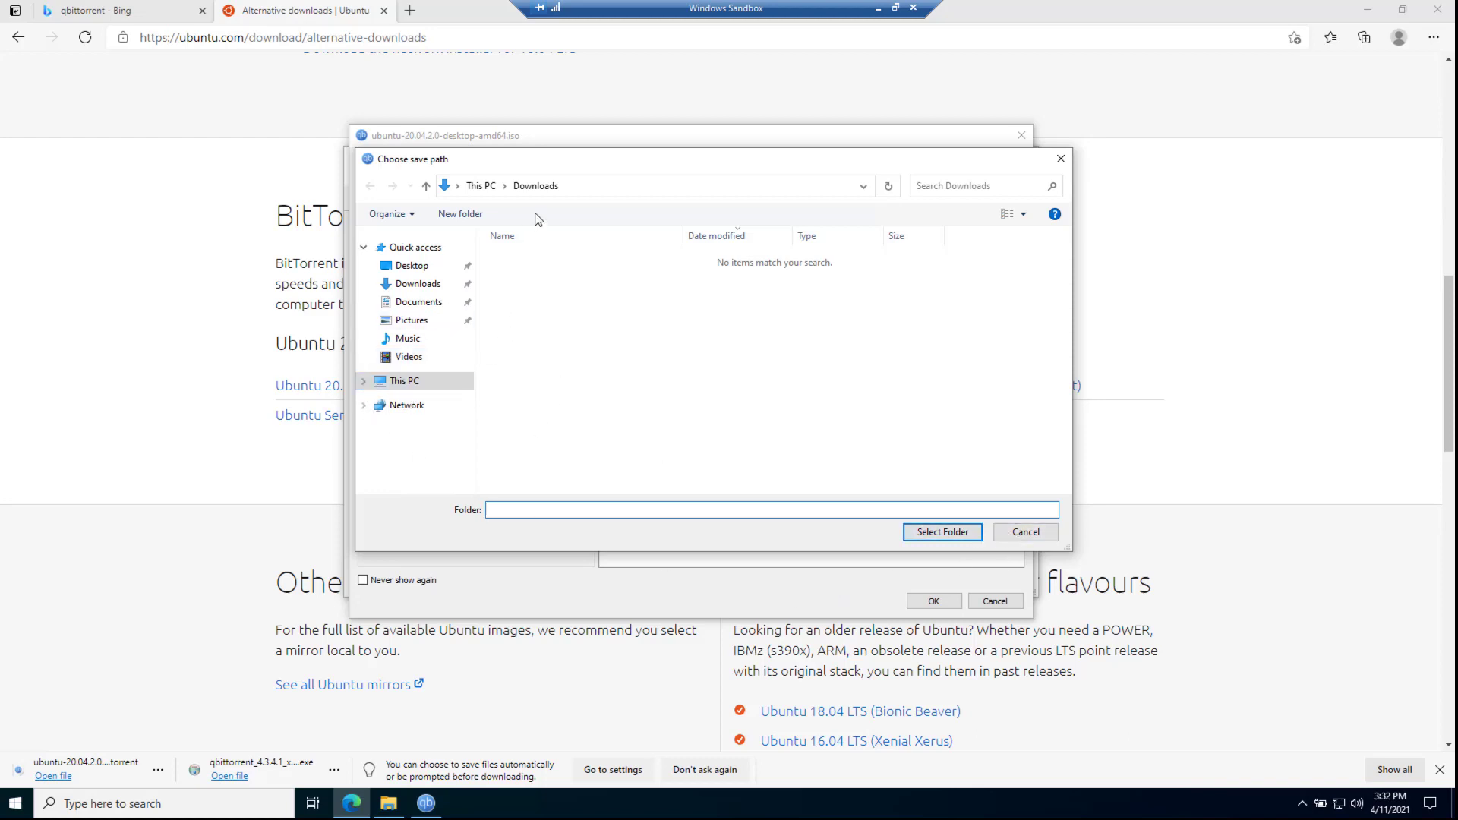
{"action": "left_click", "coordinate": [953, 536]}
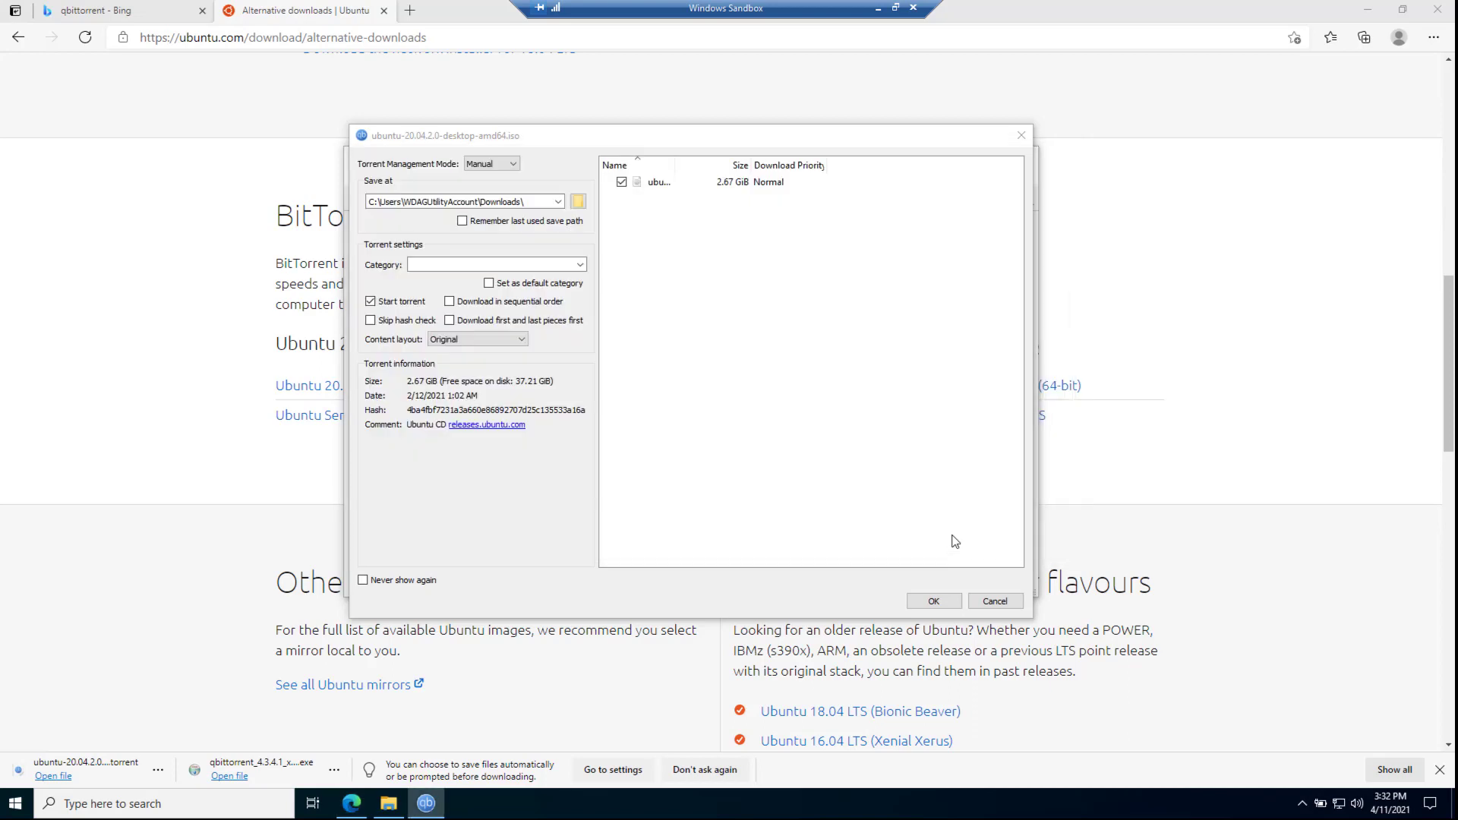
{"action": "left_click", "coordinate": [933, 604]}
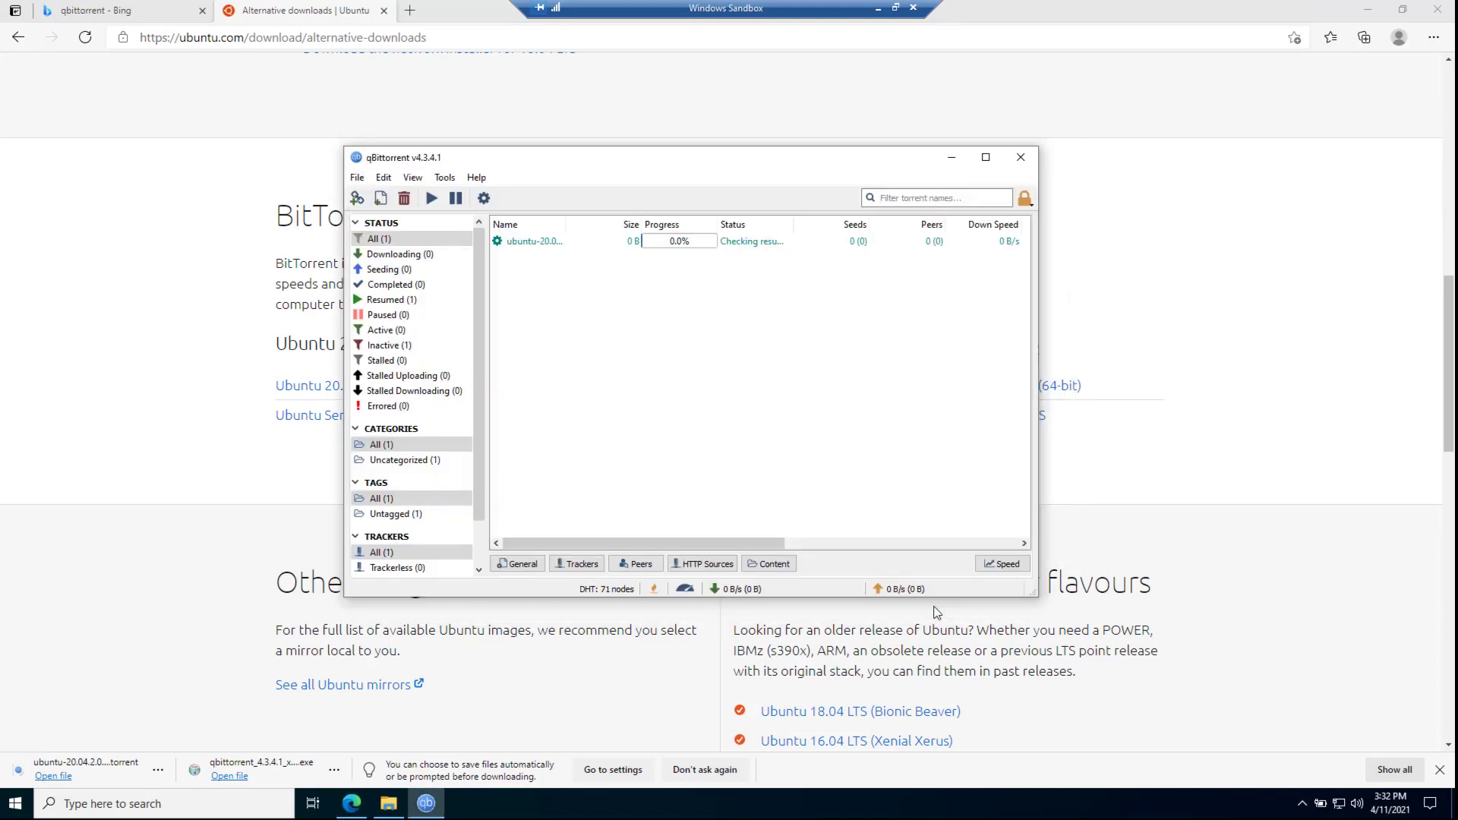
Select the Ubuntu torrent, widen the qBittorrent window and look through the torrent's peer list
{"action": "left_click", "coordinate": [680, 246]}
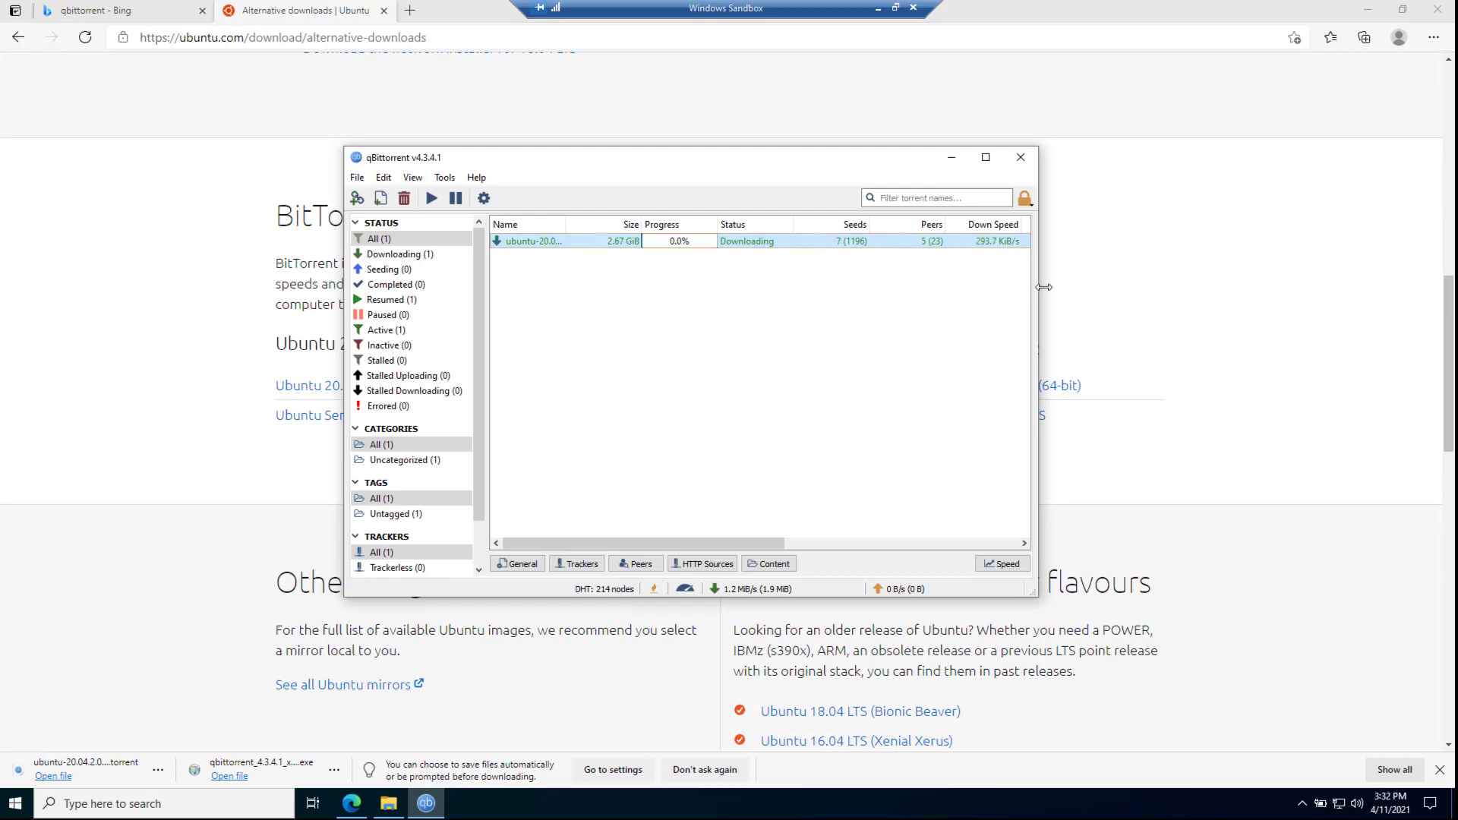
{"action": "left_click_drag", "start_coordinate": [1044, 287], "coordinate": [1280, 291]}
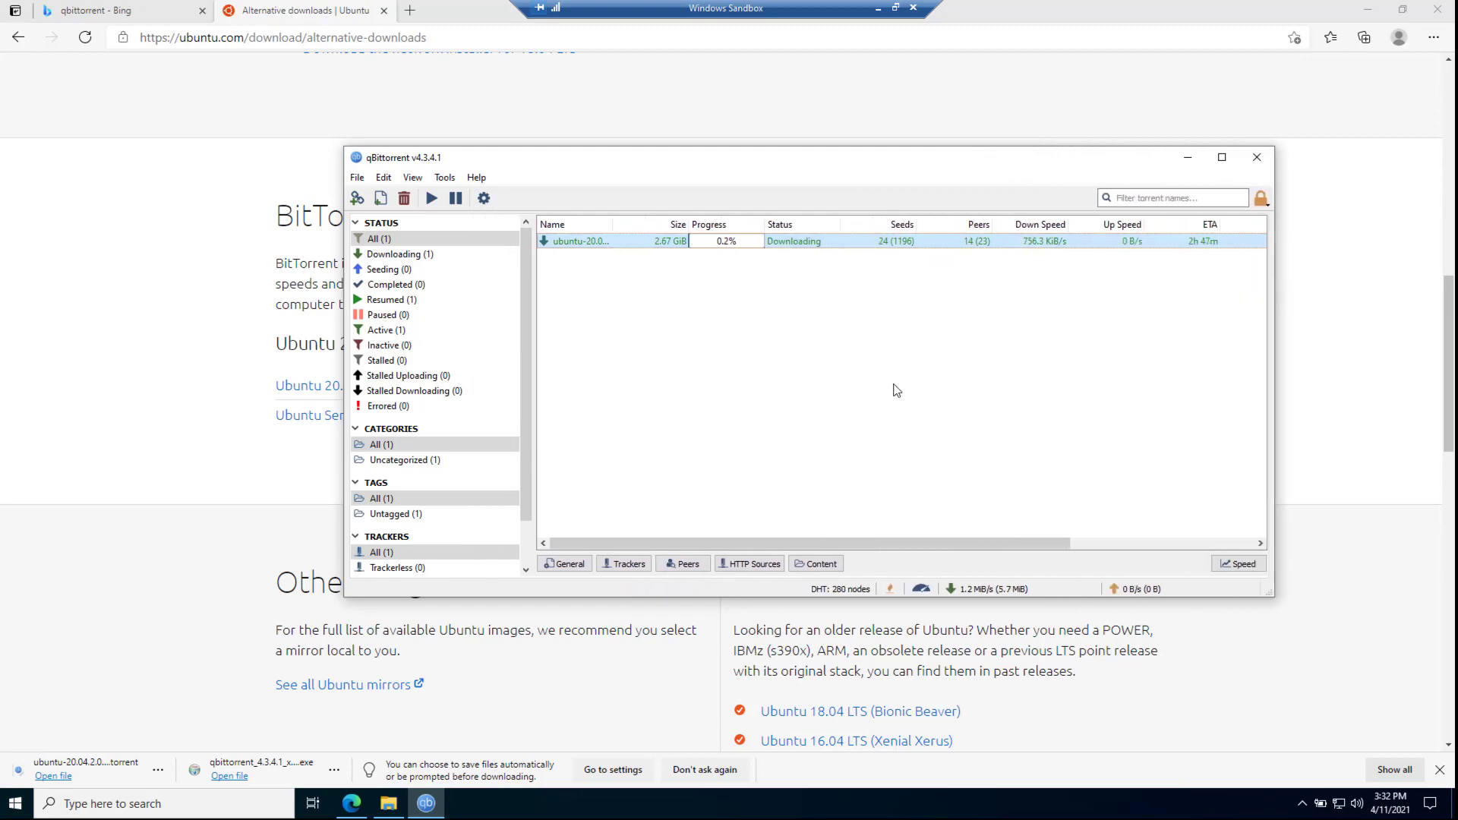
{"action": "left_click", "coordinate": [686, 568]}
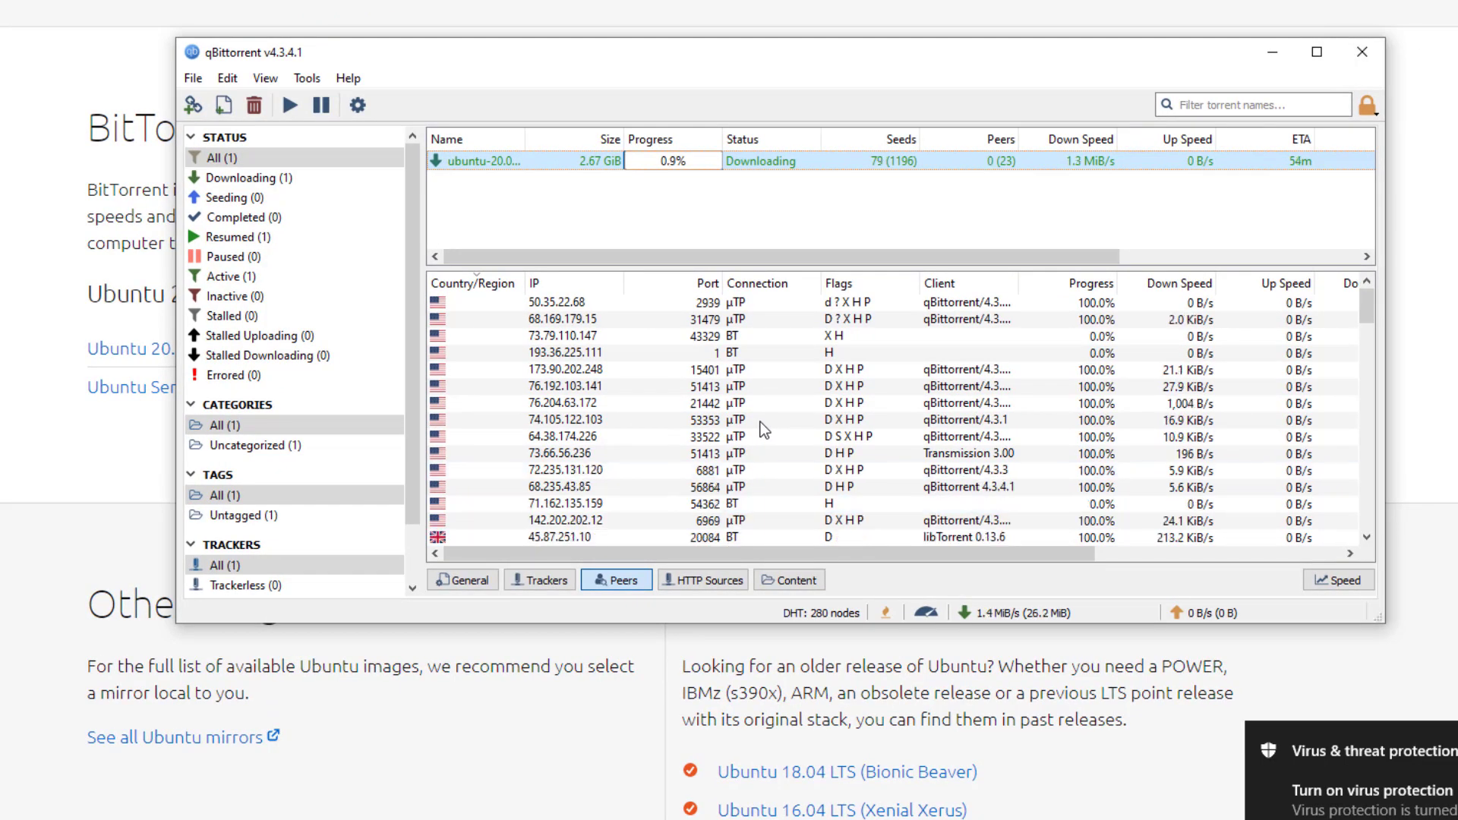
{"action": "scroll", "coordinate": [759, 421], "scroll_direction": "down", "scroll_amount": 1}
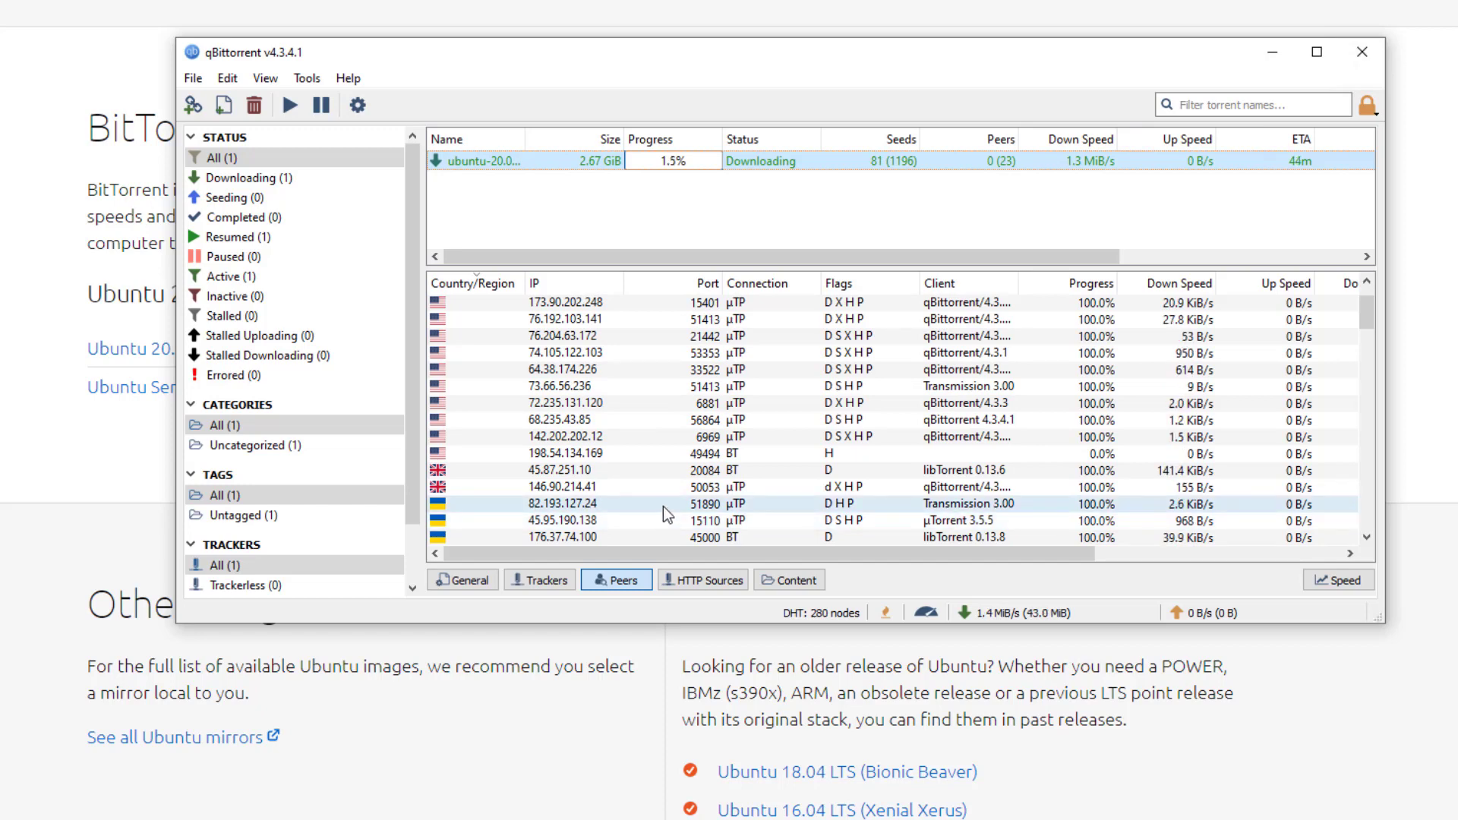
{"action": "scroll", "coordinate": [670, 484], "scroll_direction": "up", "scroll_amount": 1}
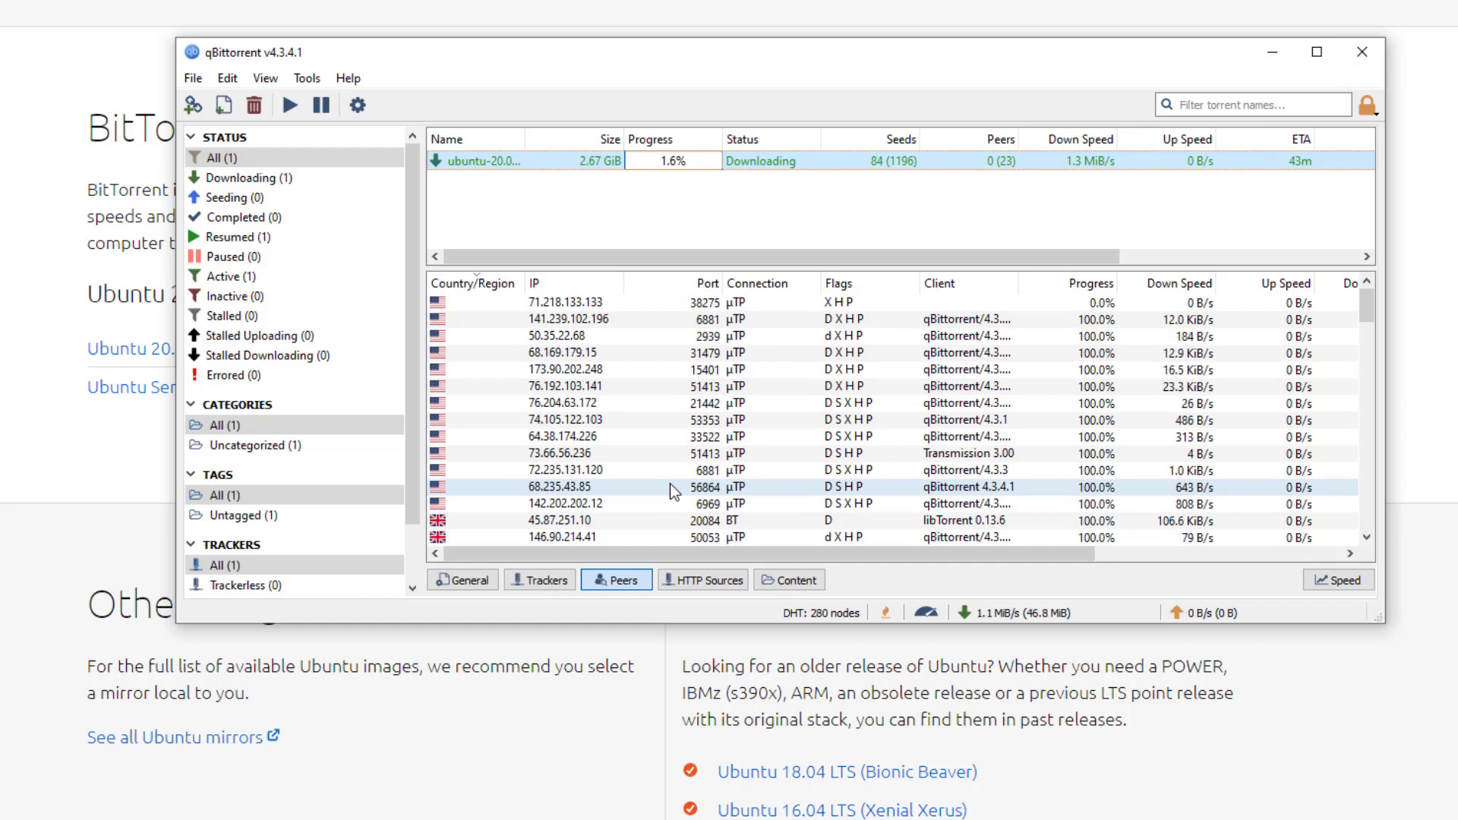
Examine more of the Ubuntu torrent's connected peers and return to the start of the list
{"action": "scroll", "coordinate": [674, 492], "scroll_direction": "down", "scroll_amount": 3}
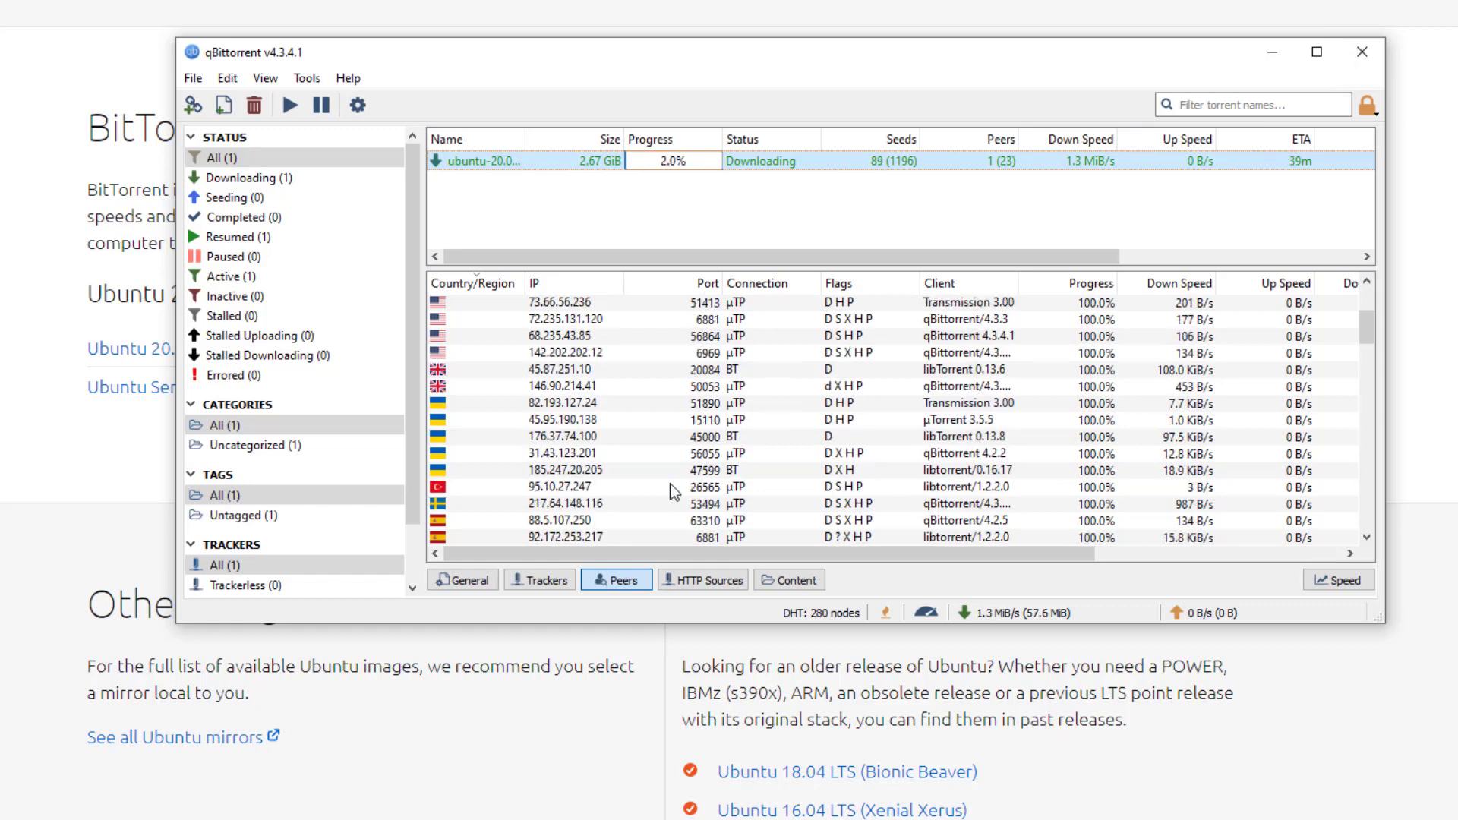
{"action": "scroll", "coordinate": [672, 492], "scroll_direction": "down", "scroll_amount": 5}
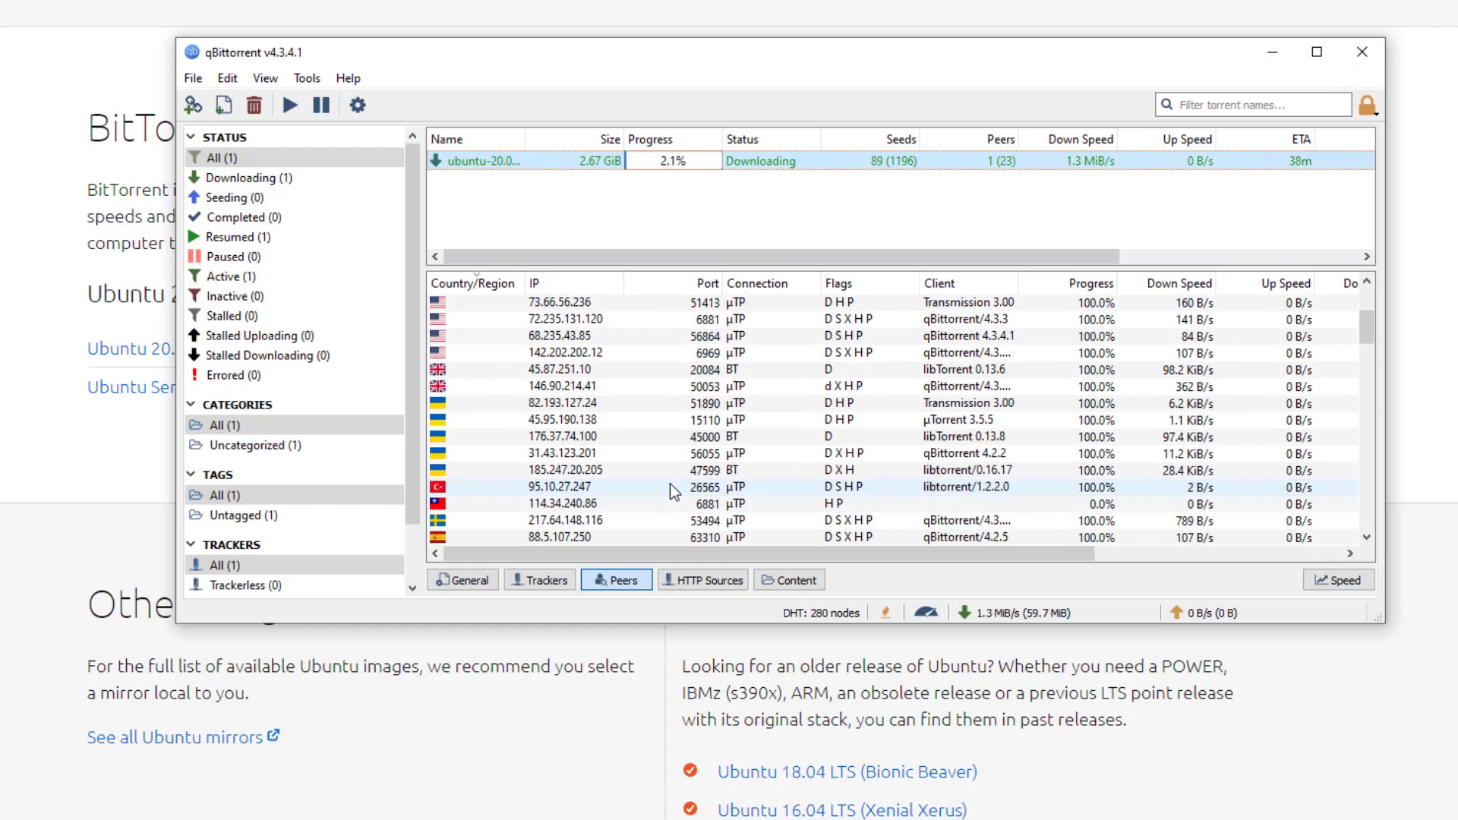
{"action": "scroll", "coordinate": [672, 492], "scroll_direction": "up", "scroll_amount": 5}
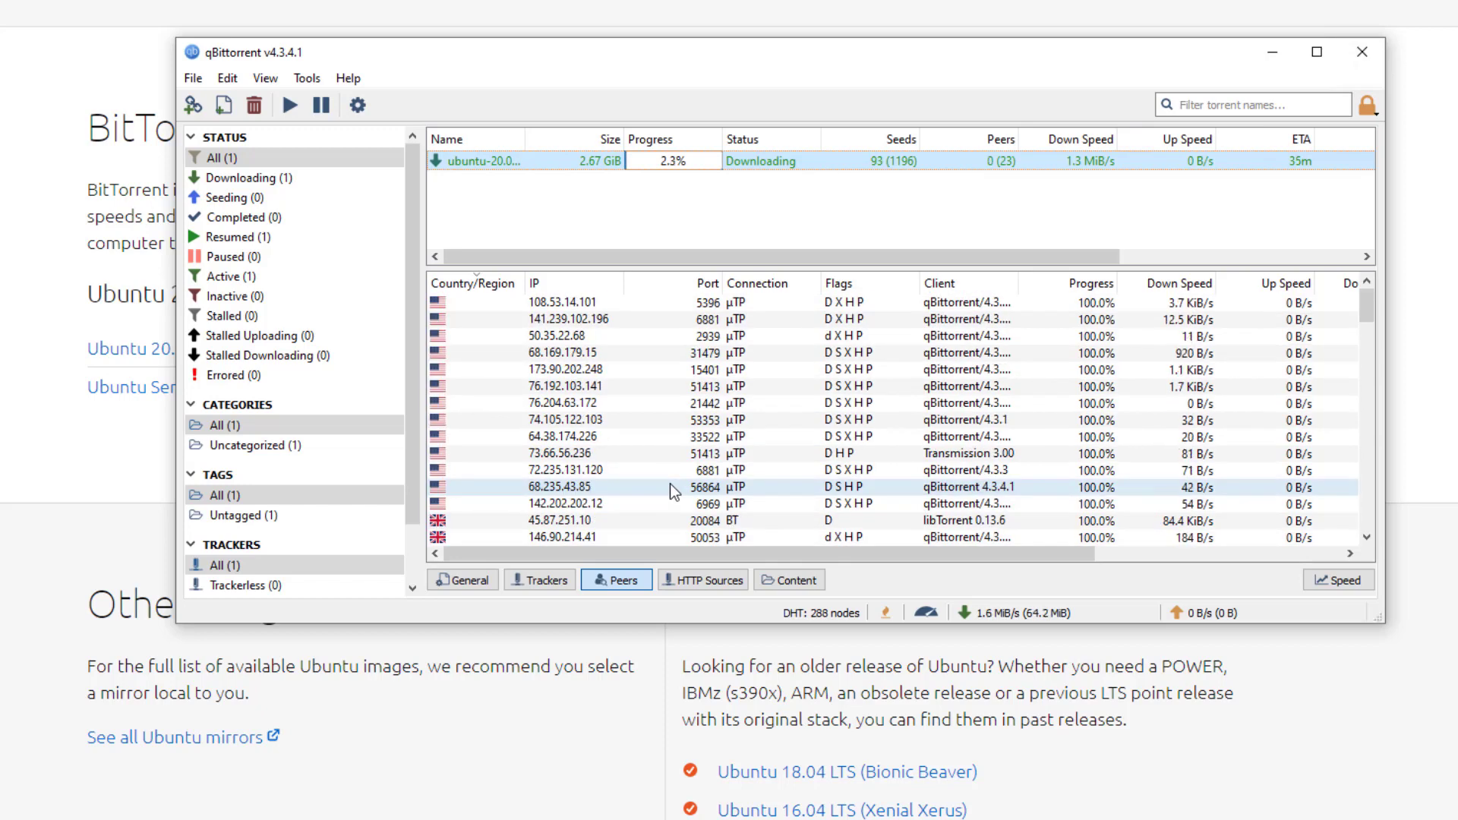
Open the program options and check the default save path in the Downloads settings
{"action": "left_click", "coordinate": [355, 79]}
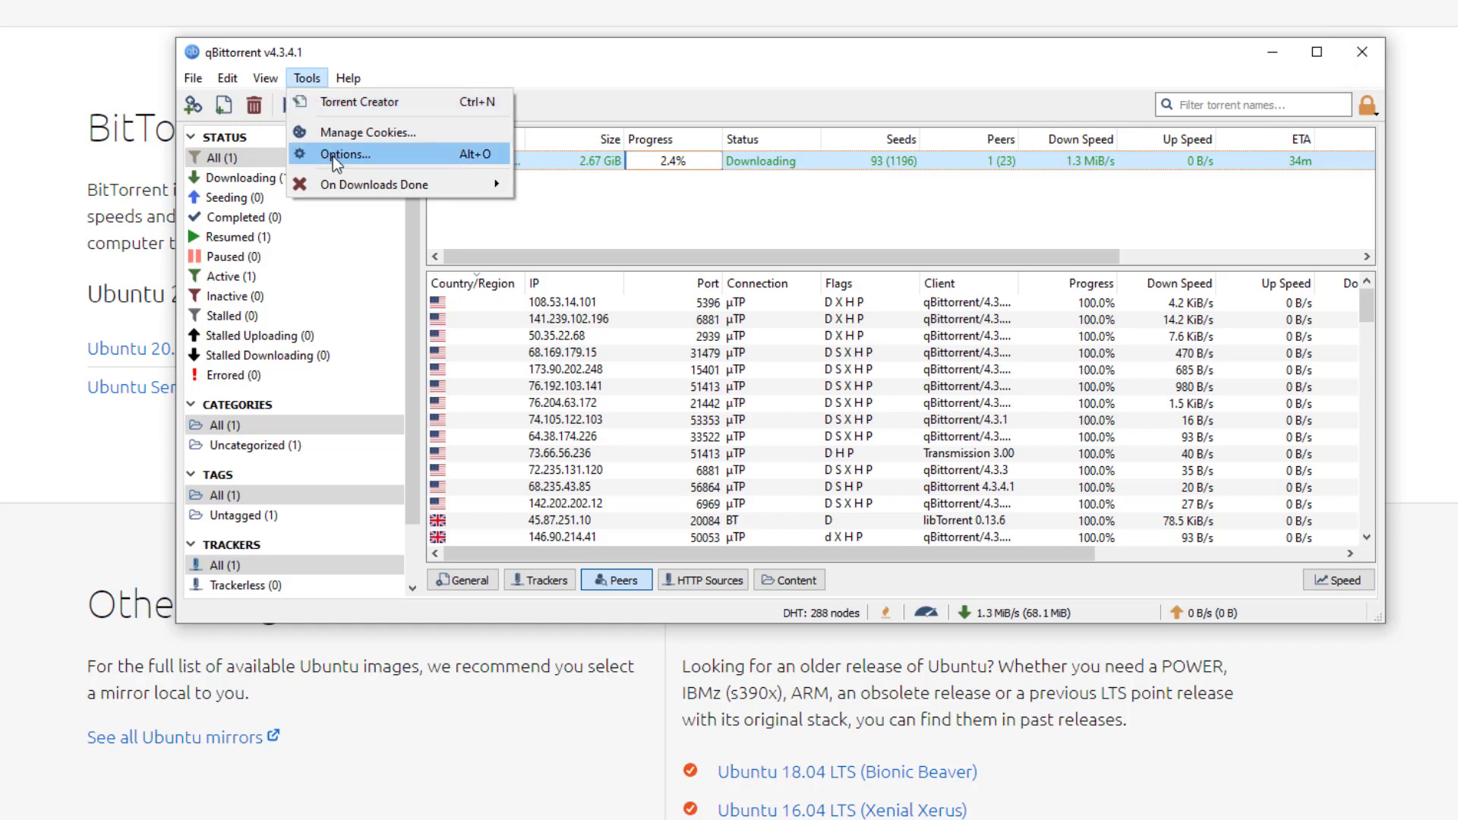
{"action": "left_click", "coordinate": [332, 157]}
{"action": "left_click", "coordinate": [465, 155]}
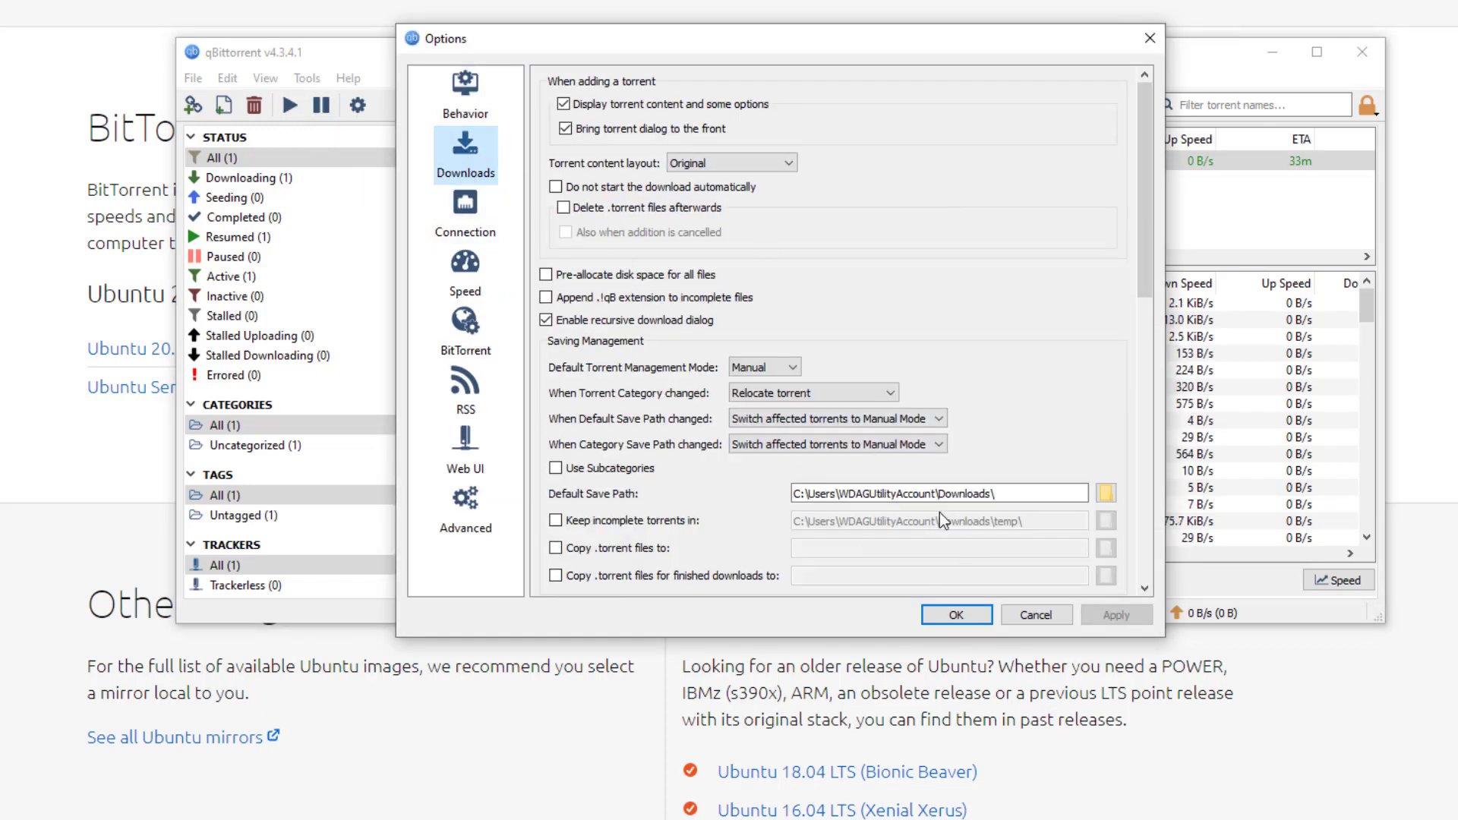
{"action": "left_click", "coordinate": [1011, 500]}
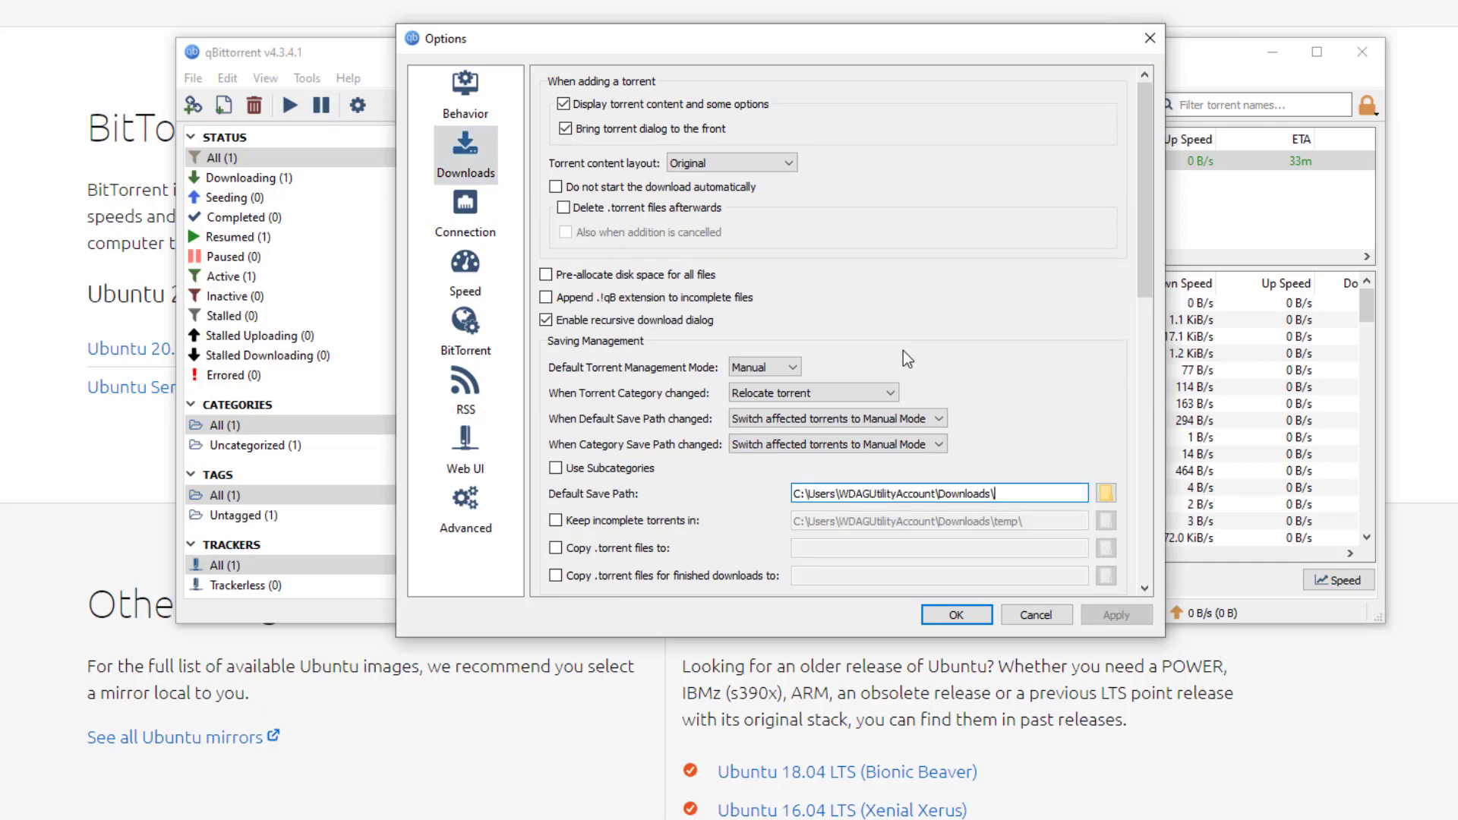
Review the Connection, Advanced, Web UI, RSS and BitTorrent settings, ending on the Speed settings
{"action": "left_click", "coordinate": [489, 233]}
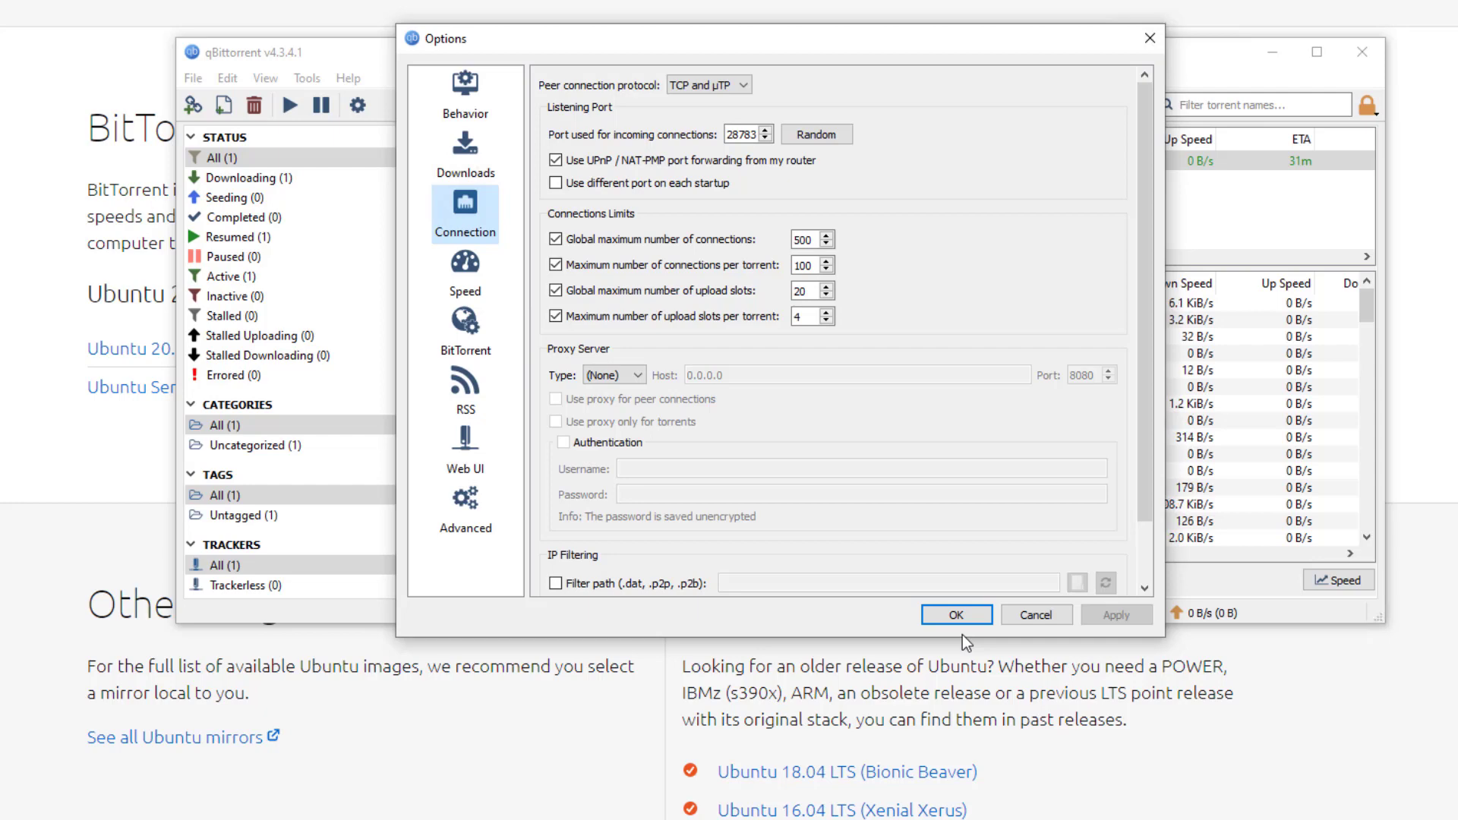
{"action": "left_click", "coordinate": [464, 501]}
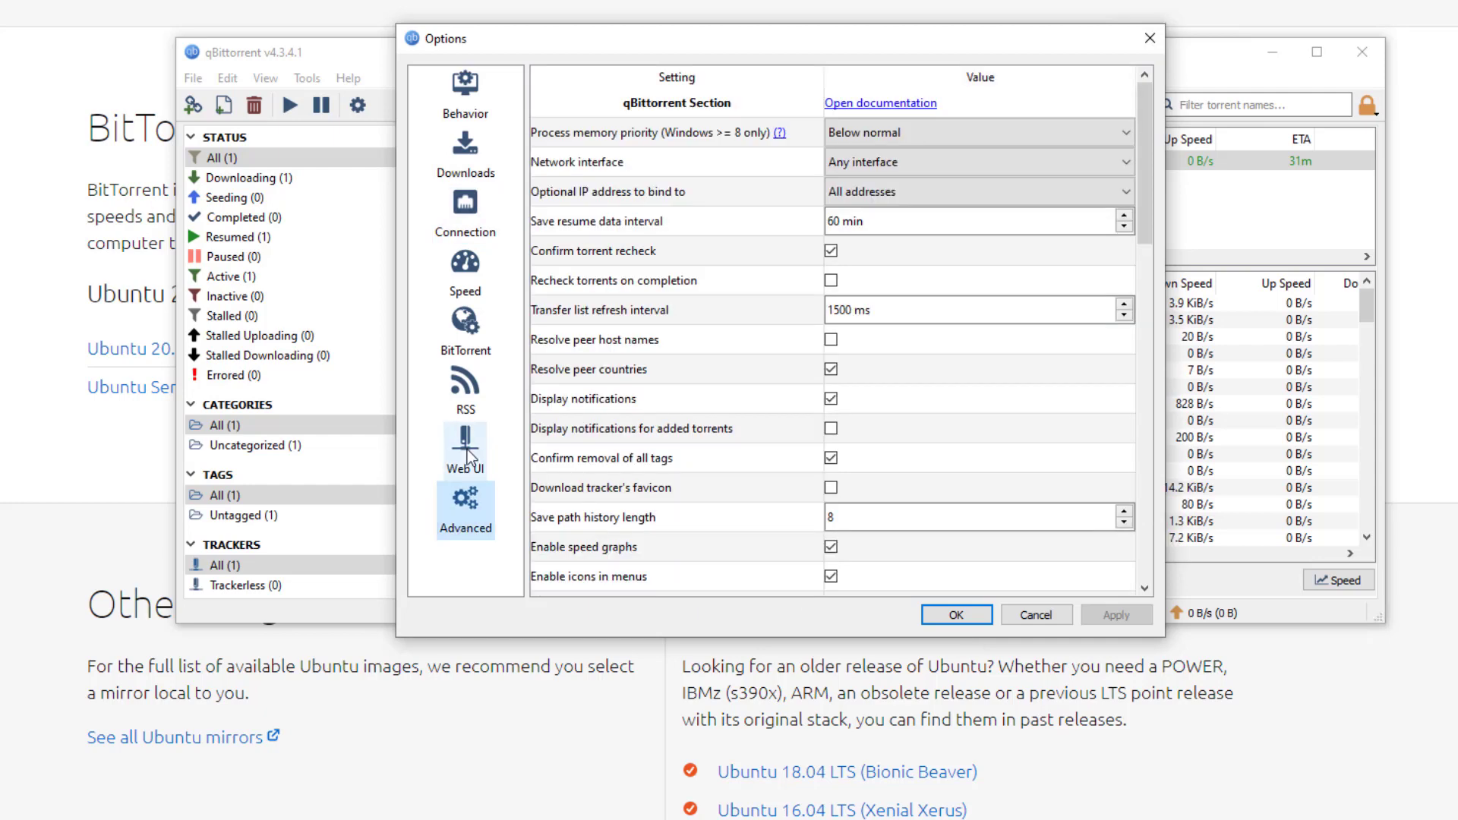
{"action": "left_click", "coordinate": [470, 439]}
{"action": "left_click", "coordinate": [469, 402]}
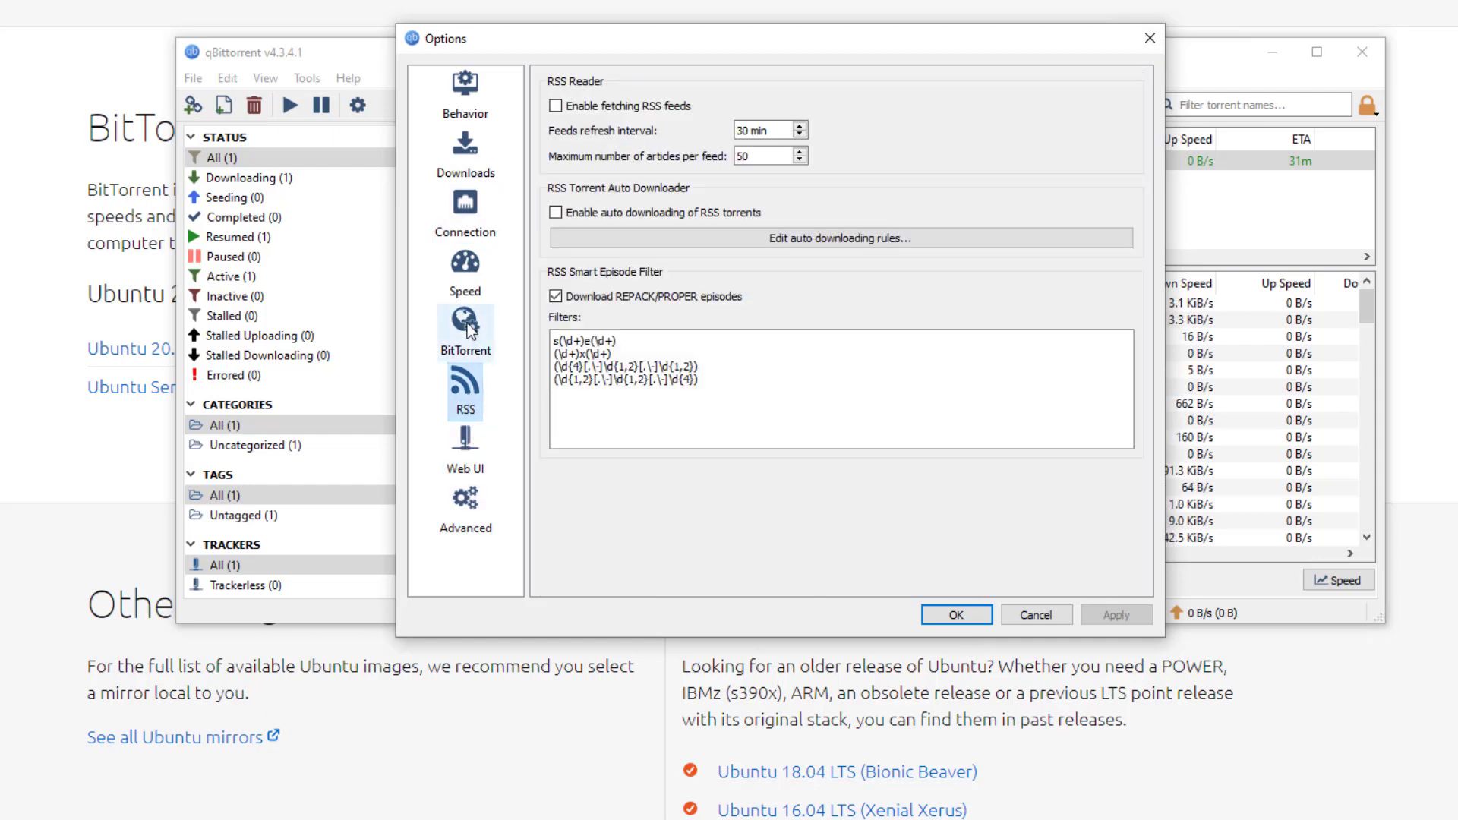
{"action": "left_click", "coordinate": [471, 310]}
{"action": "left_click", "coordinate": [466, 270]}
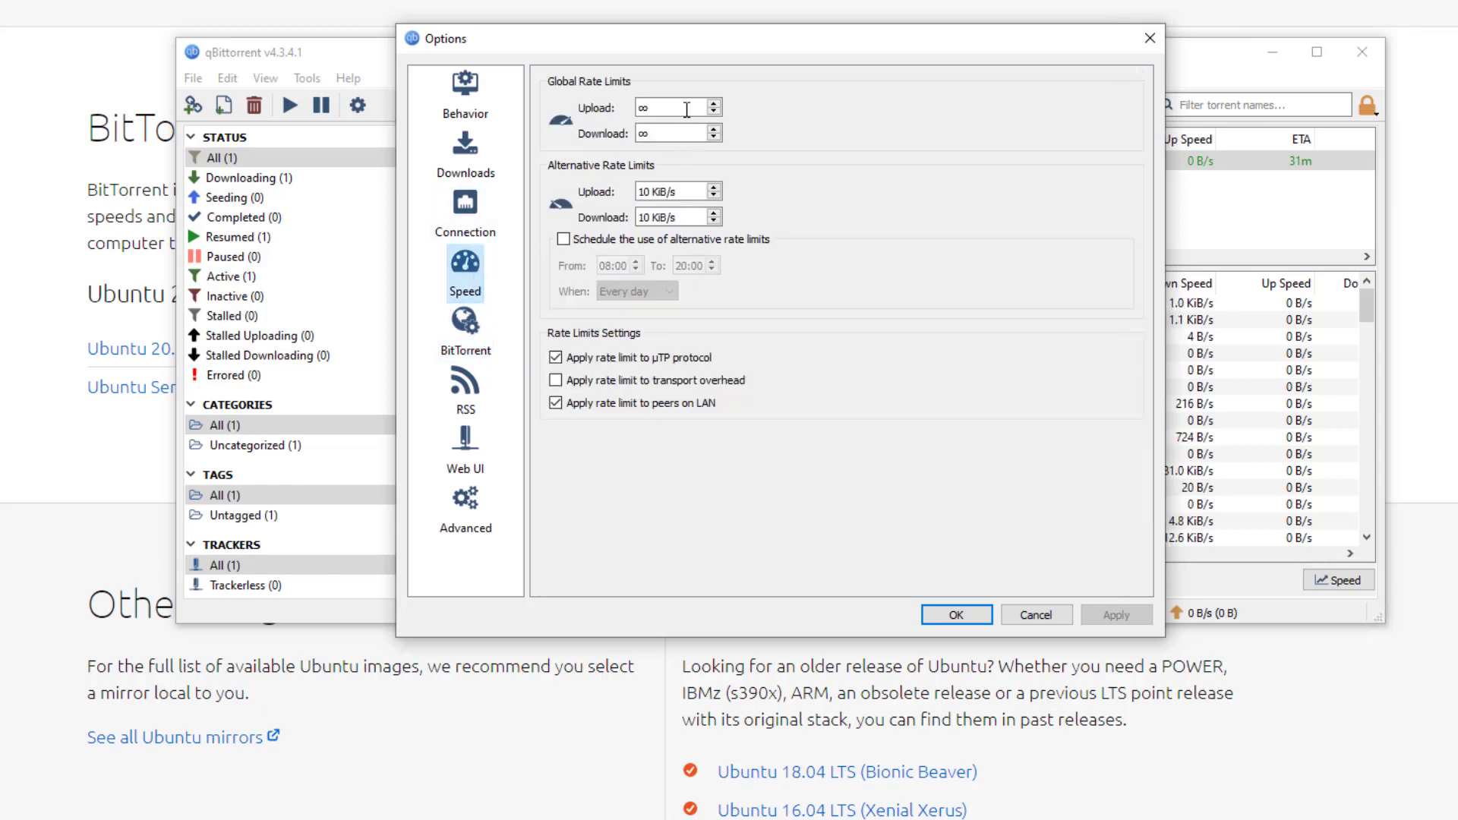
Try global upload rate limits of 10 KiB/s and 0 KiB/s
{"action": "left_click", "coordinate": [678, 131]}
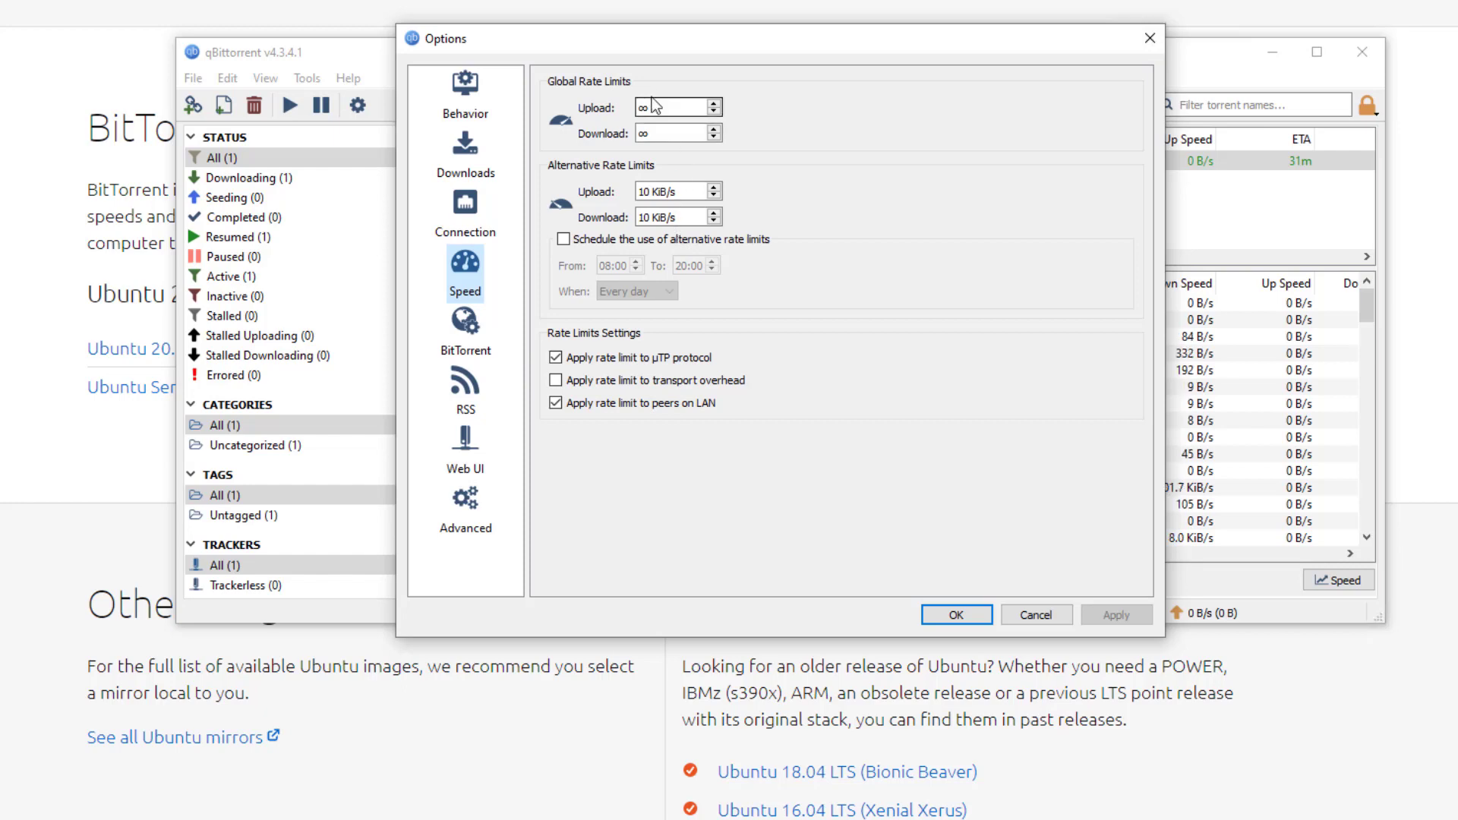
{"action": "left_click", "coordinate": [682, 107]}
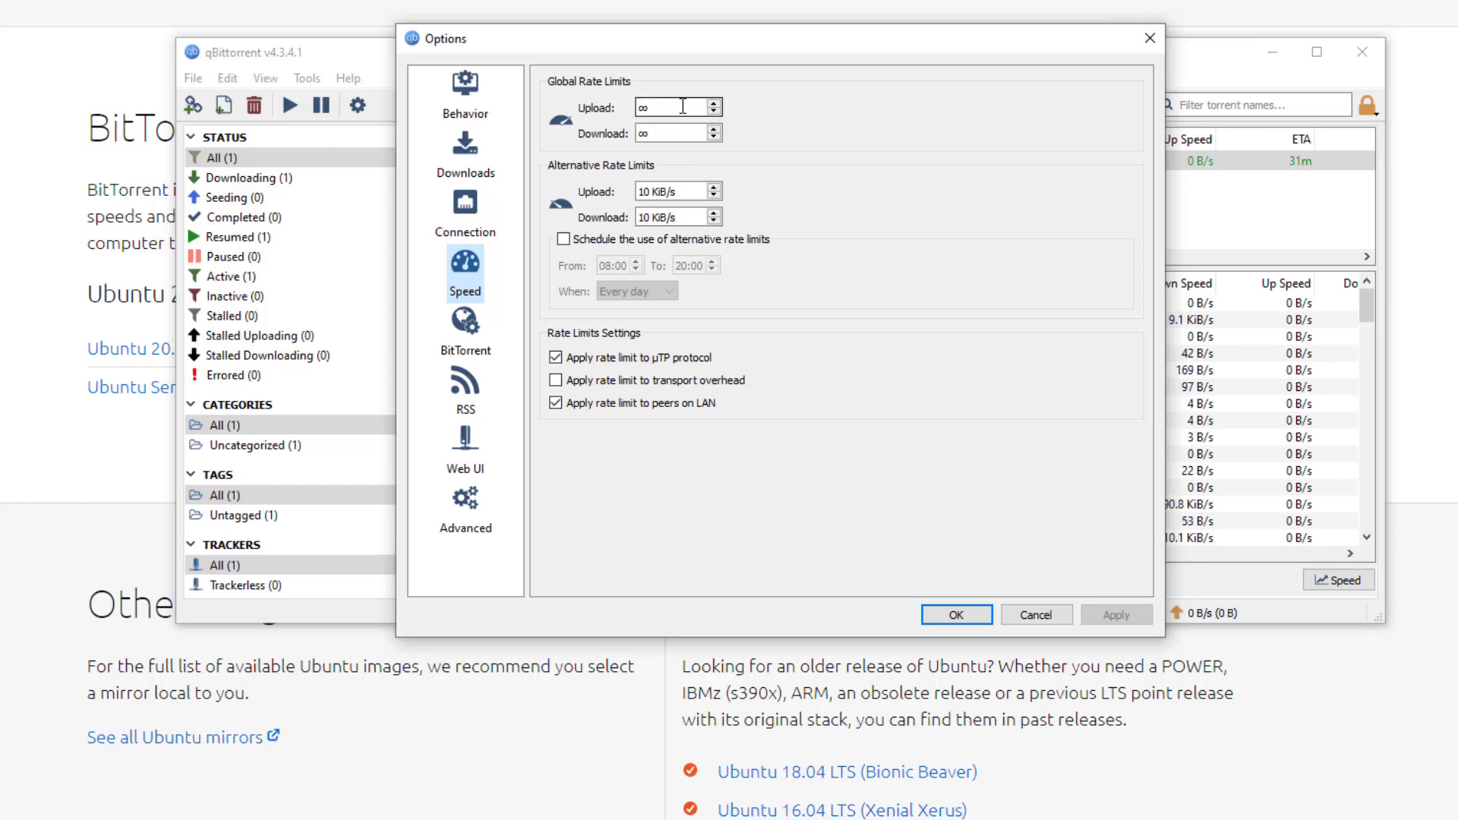
{"action": "double_click", "coordinate": [682, 107]}
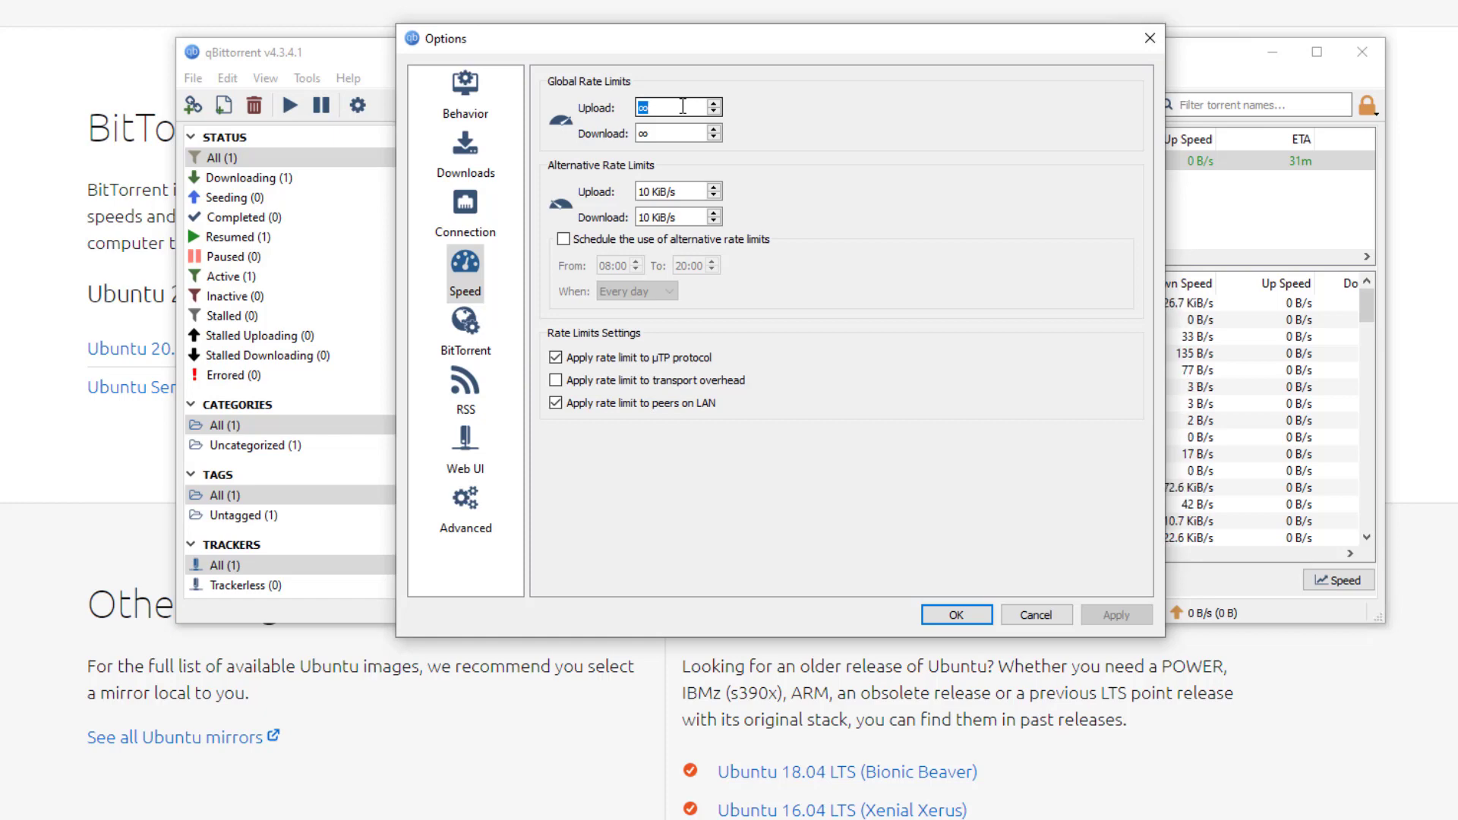
{"action": "type", "text": "10 KiB/s"}
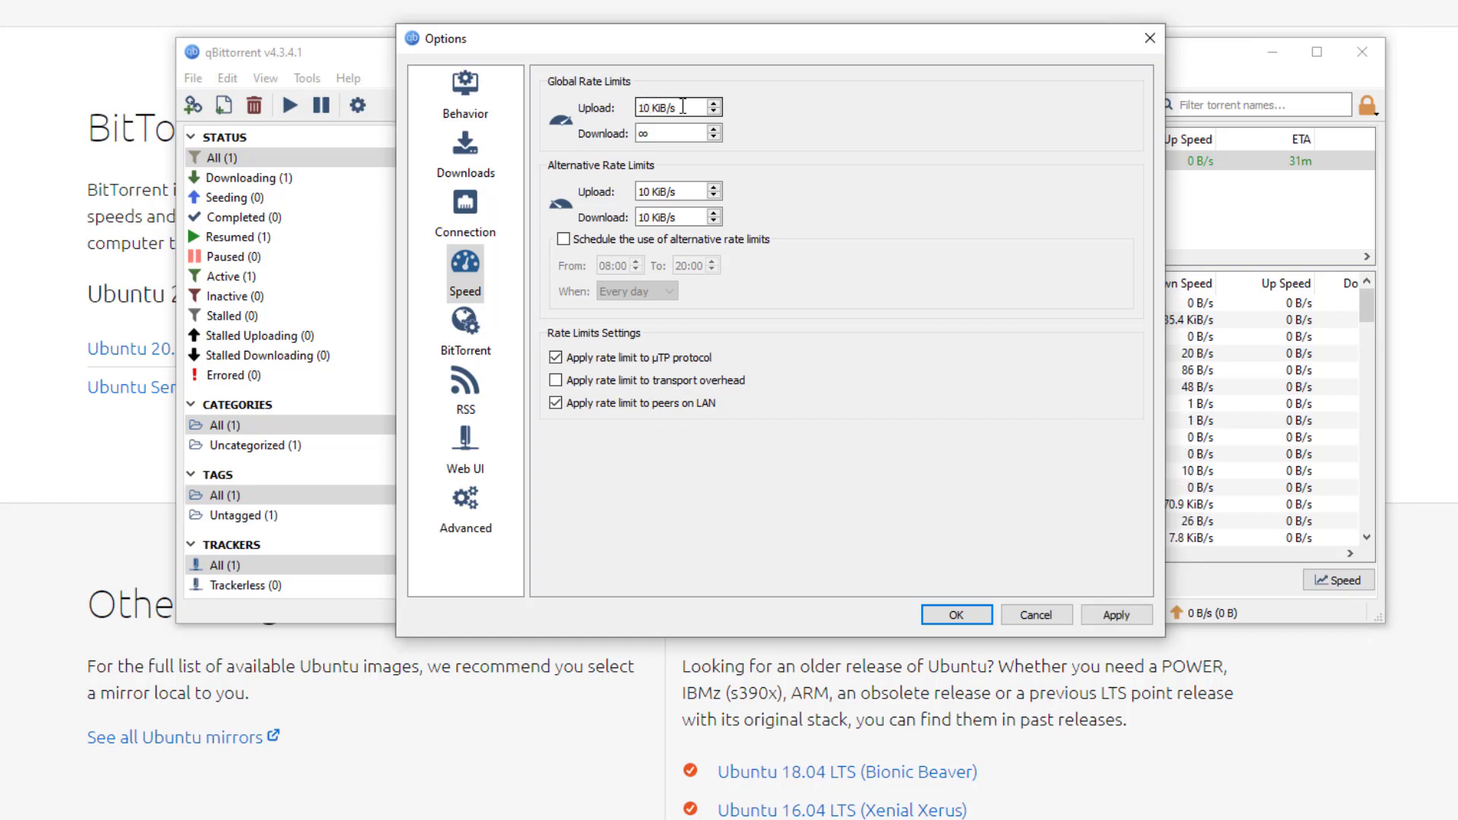
{"action": "key", "text": "BackSpace"}
{"action": "key", "text": "BackSpace"}
{"action": "type", "text": "0"}
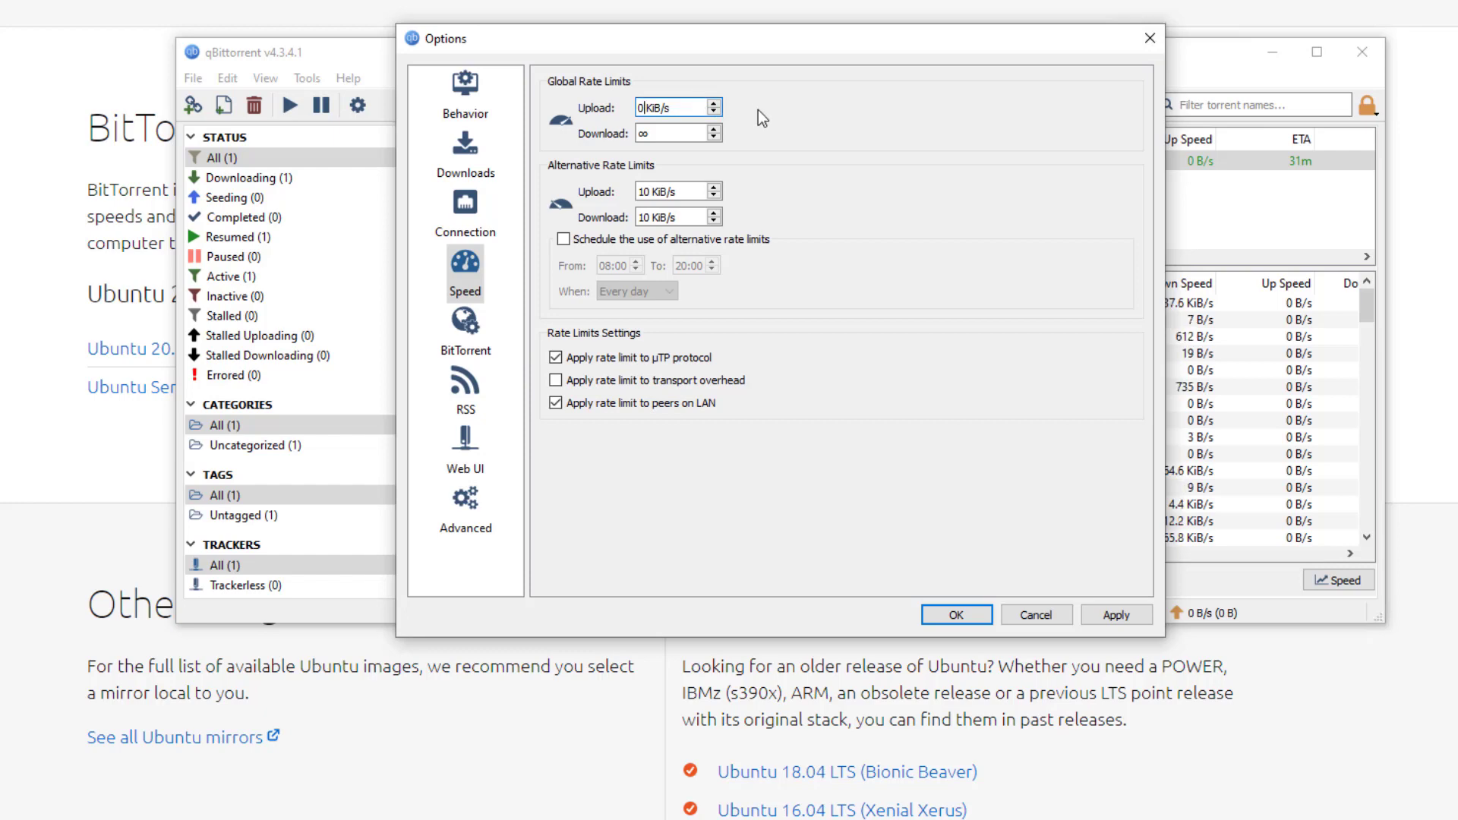
{"action": "left_click", "coordinate": [761, 170]}
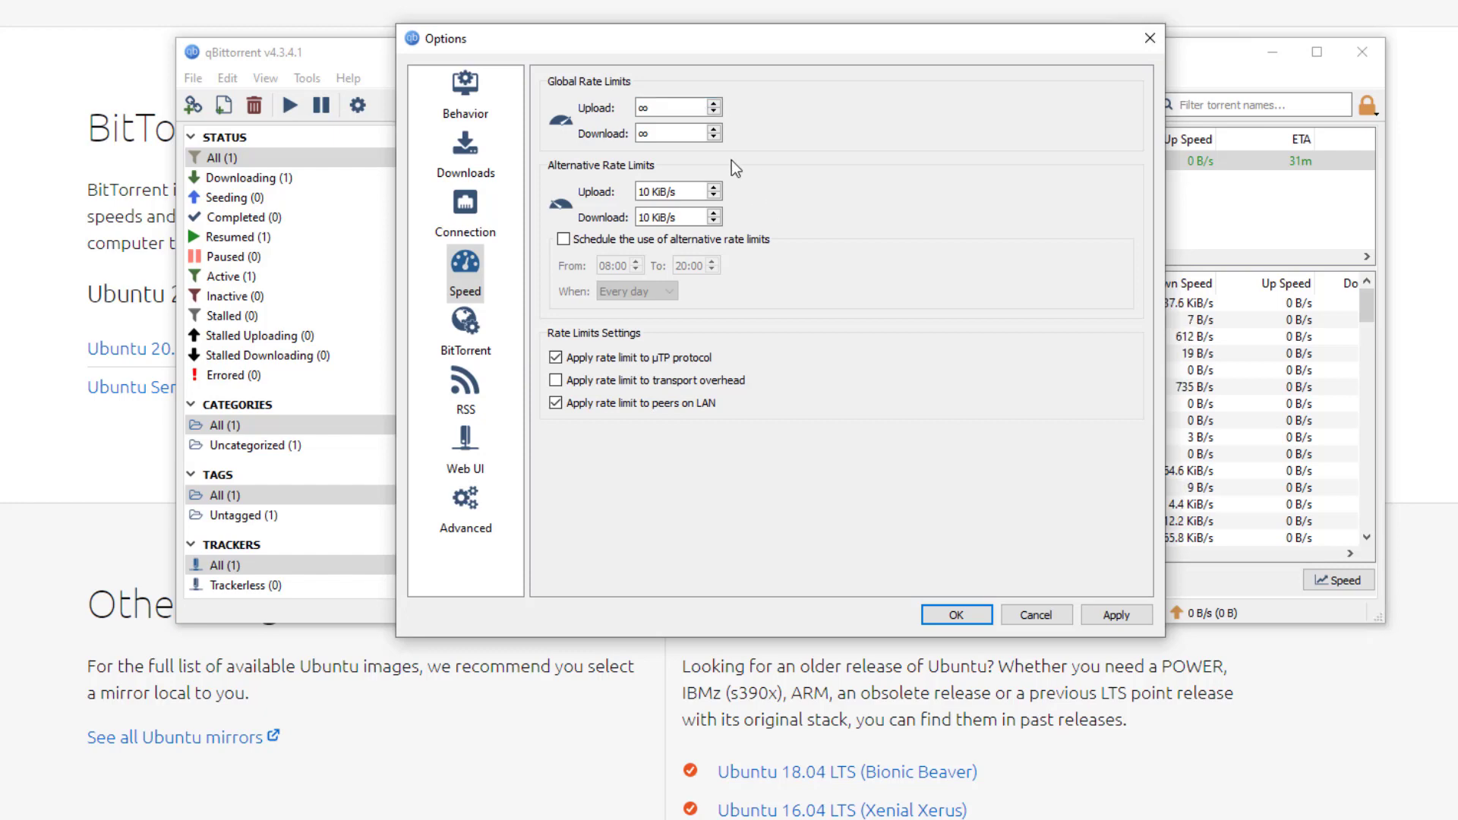
Set the global upload rate limit to 1 KiB/s and save the options
{"action": "left_click", "coordinate": [681, 106]}
{"action": "key", "text": "BackSpace"}
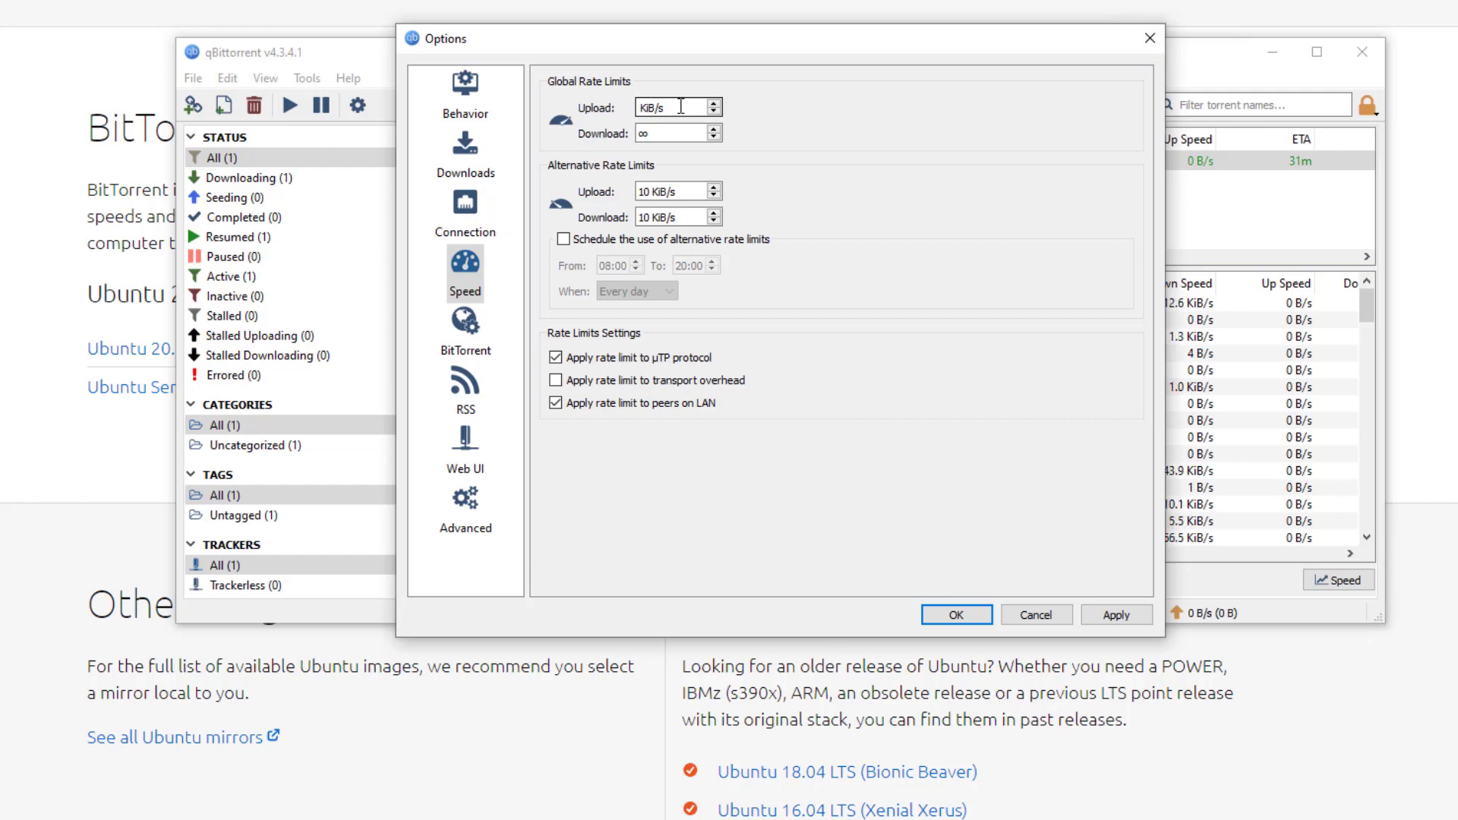
{"action": "type", "text": "1 KiB/s"}
{"action": "key", "text": "Return"}
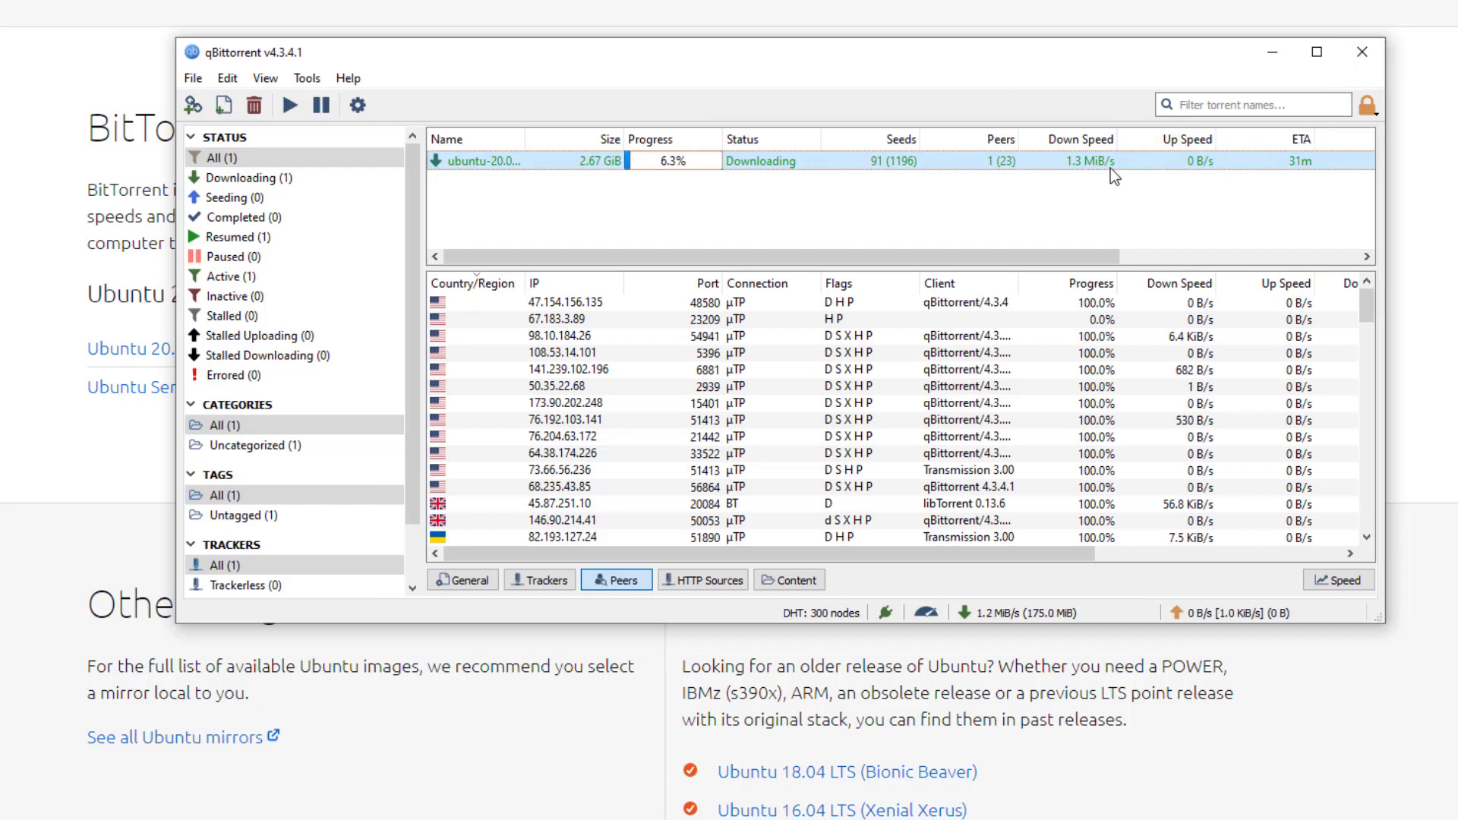
{"action": "right_click", "coordinate": [1060, 164]}
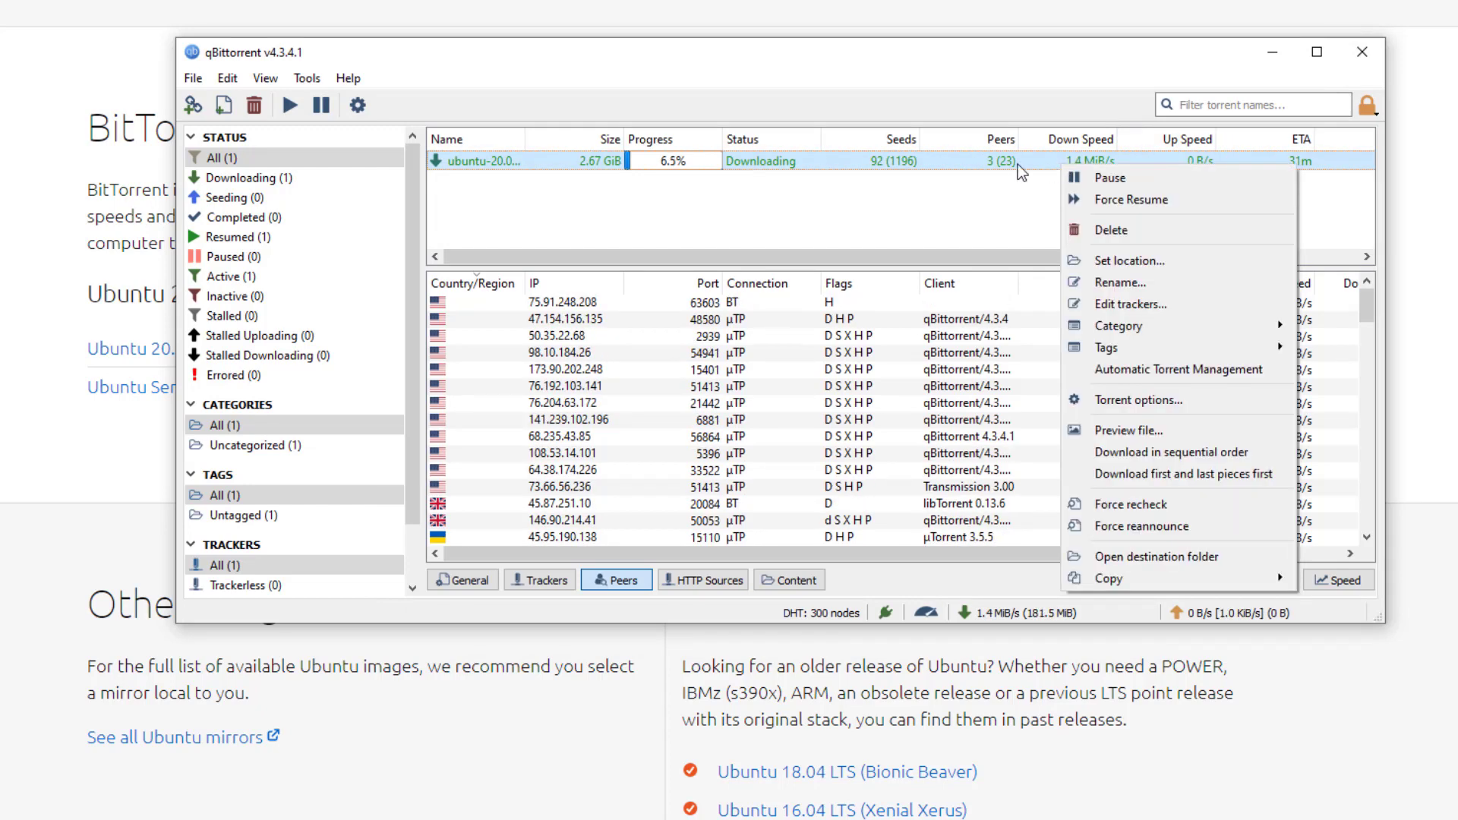
{"action": "left_click", "coordinate": [891, 240]}
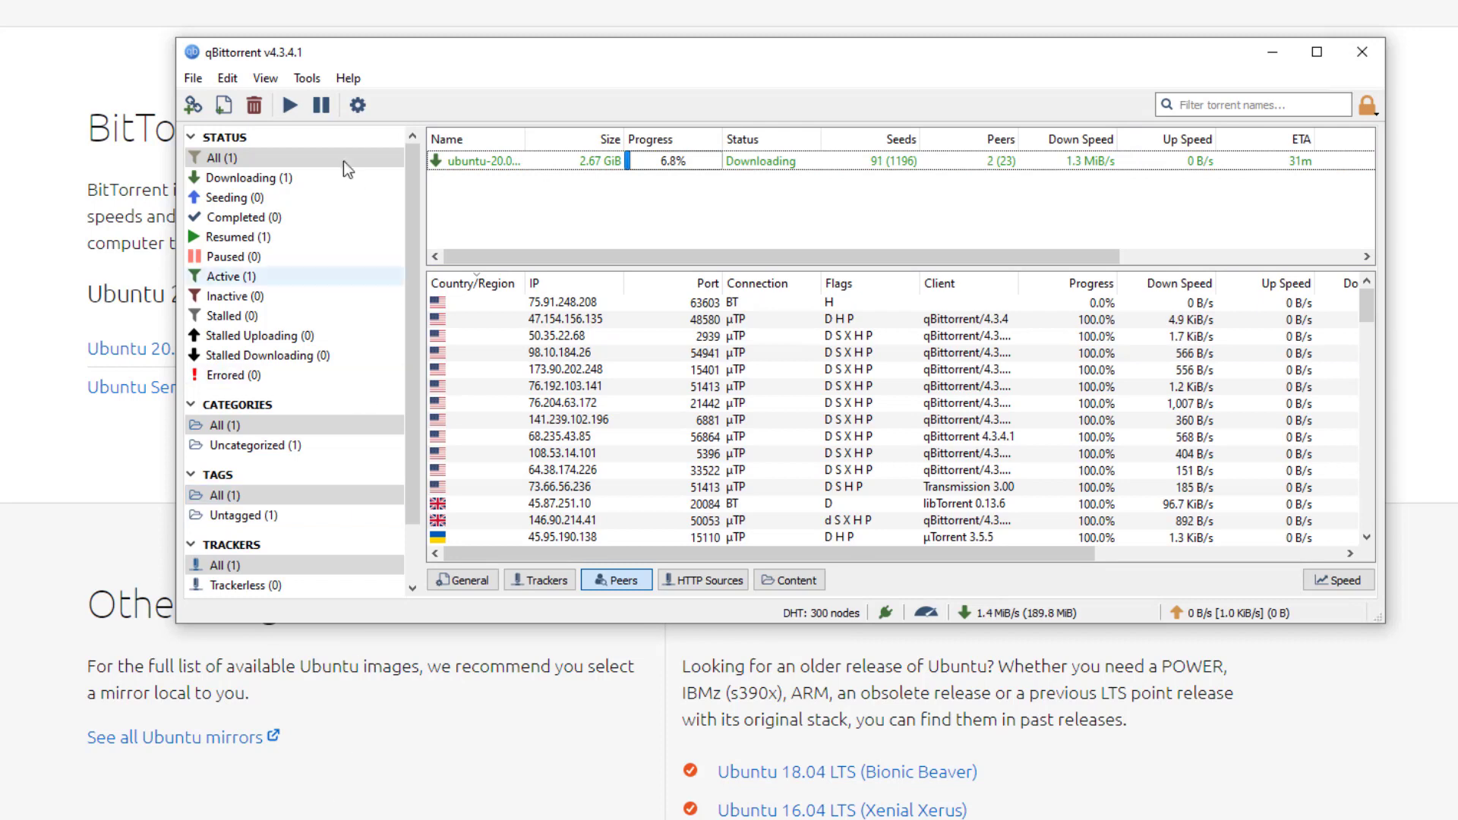
Check for program updates and dismiss the update message
{"action": "left_click", "coordinate": [346, 83]}
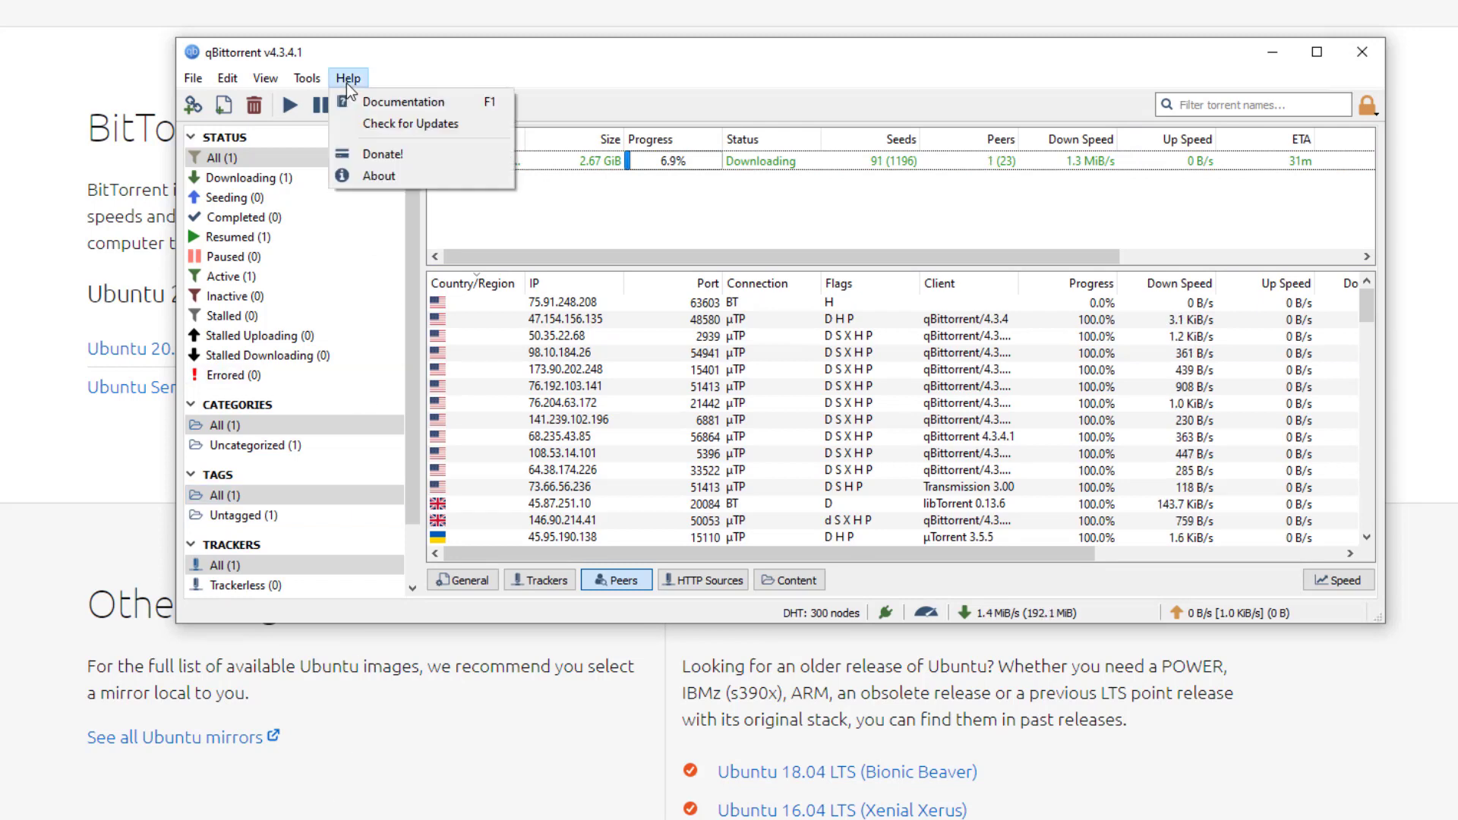
{"action": "left_click", "coordinate": [399, 132]}
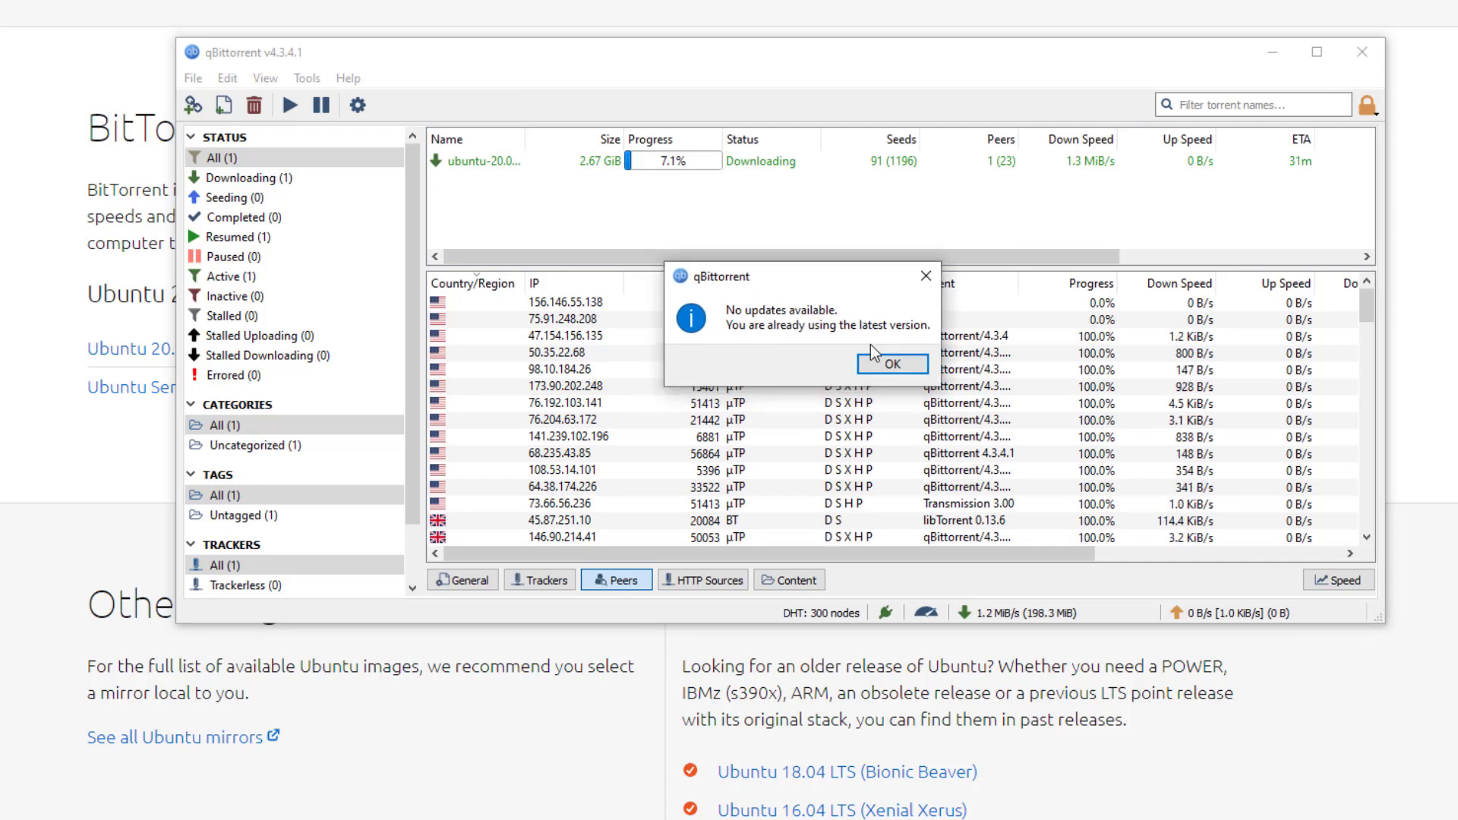
{"action": "left_click", "coordinate": [875, 368]}
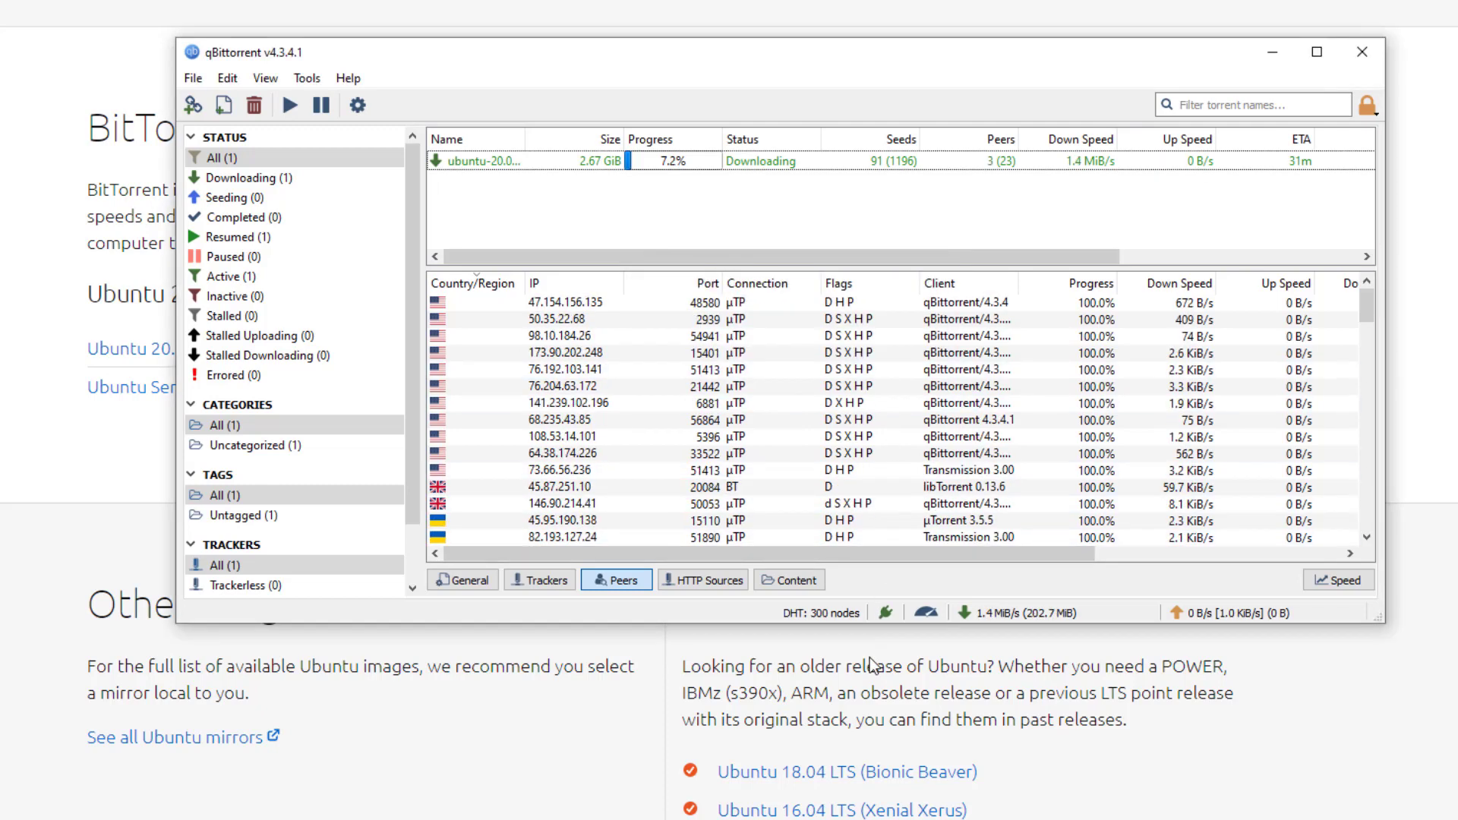
{"action": "mouse_move", "coordinate": [876, 618]}
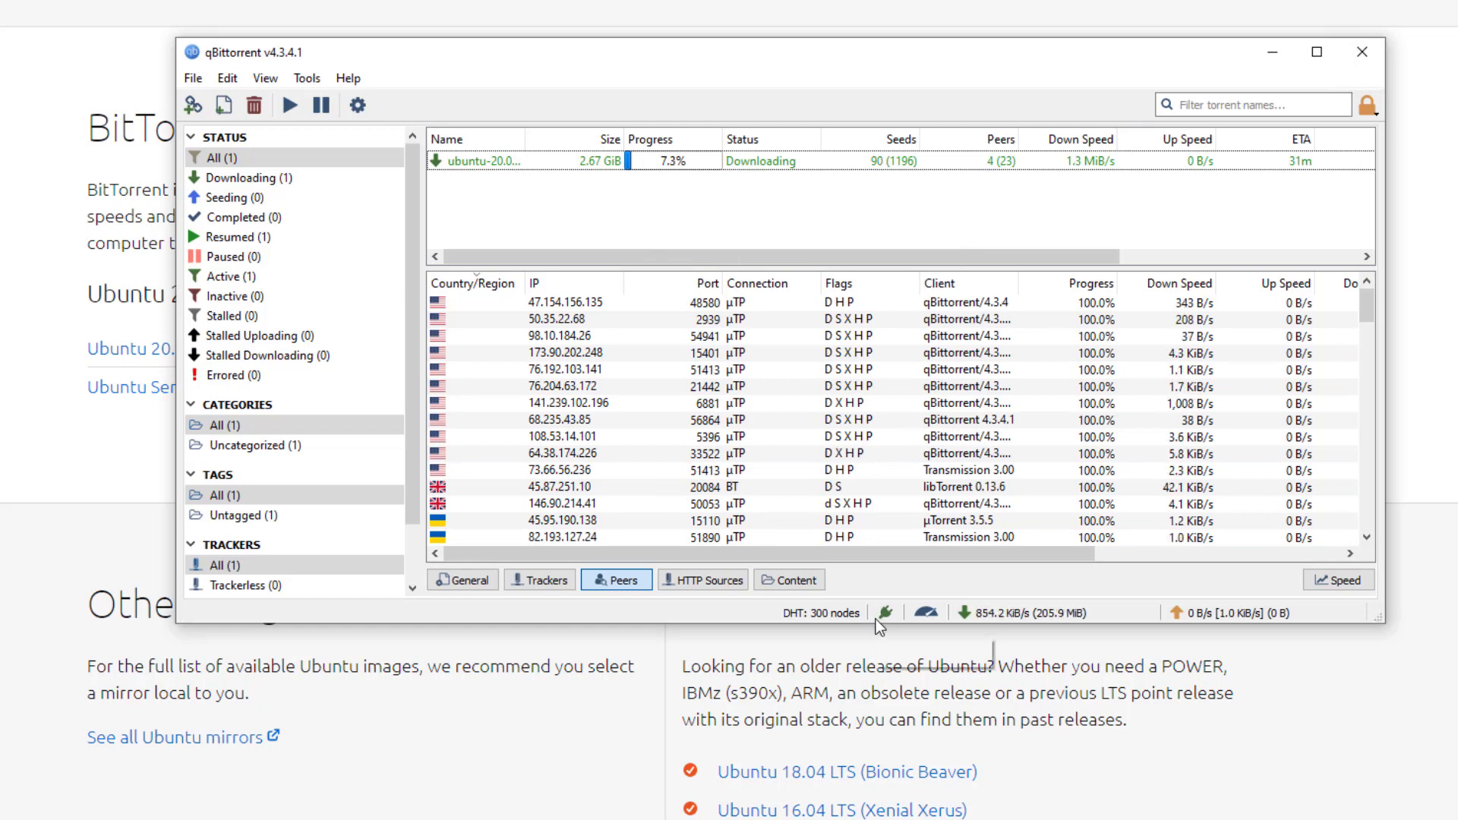